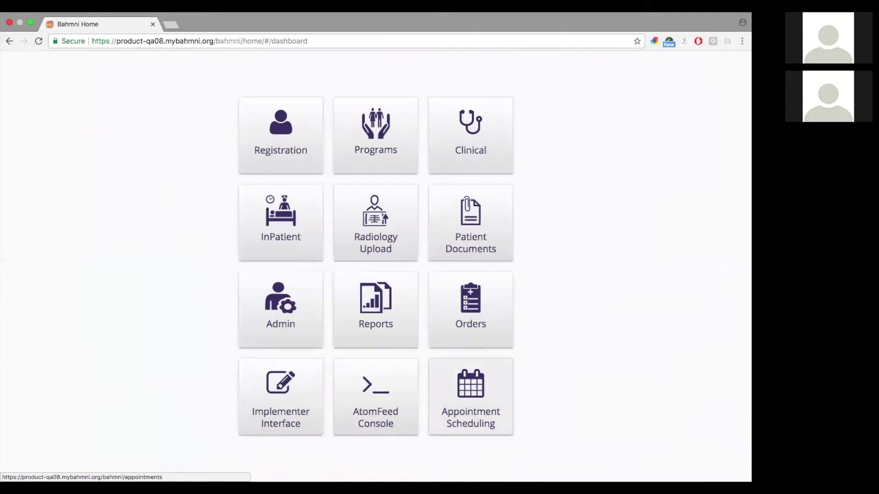
# Open Appointment Scheduling and show the 07/12/2017 appointments list with its two ECG test bookings
pyautogui.click(470, 396)
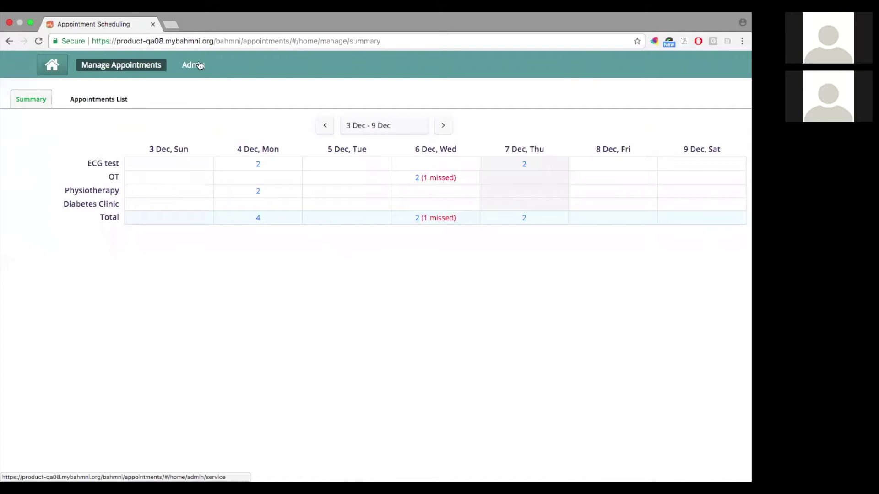
pyautogui.click(95, 102)
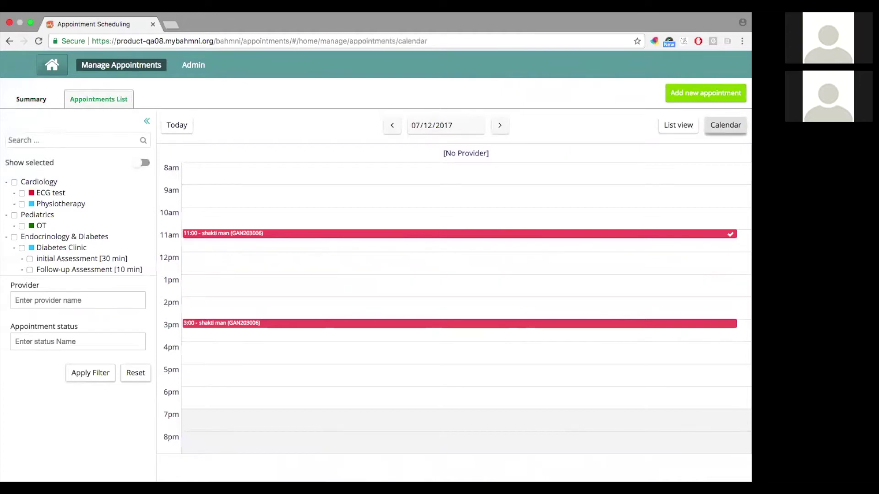
# Show the appointments as a full-width table, try another date, then return to today's 07/12/2017 list
pyautogui.click(678, 125)
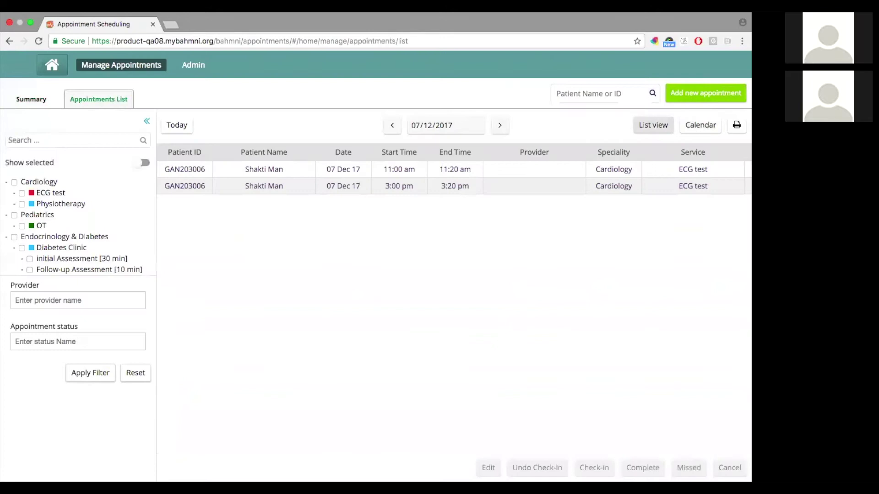
pyautogui.click(146, 122)
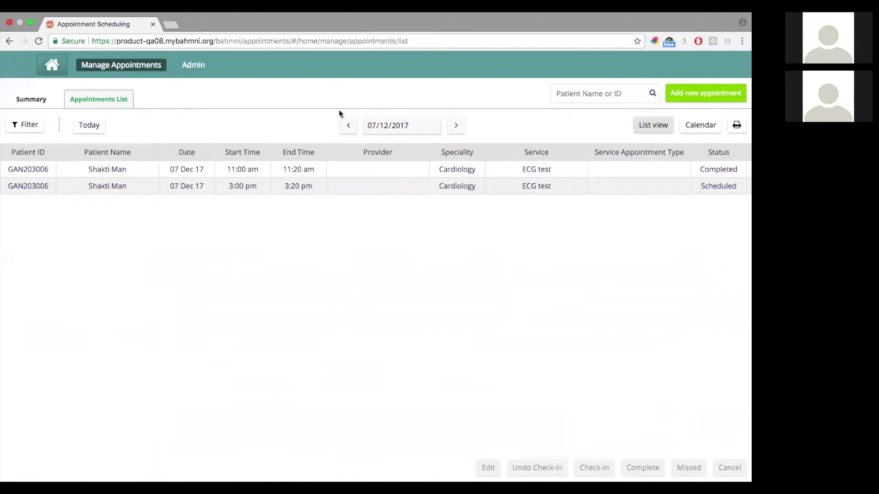
pyautogui.click(350, 126)
pyautogui.click(456, 126)
pyautogui.click(372, 127)
pyautogui.write('2101')
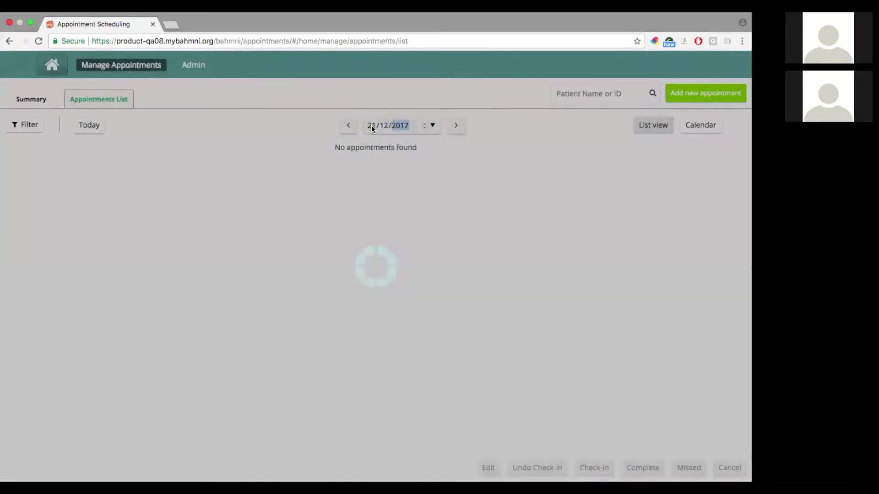
pyautogui.write('11')
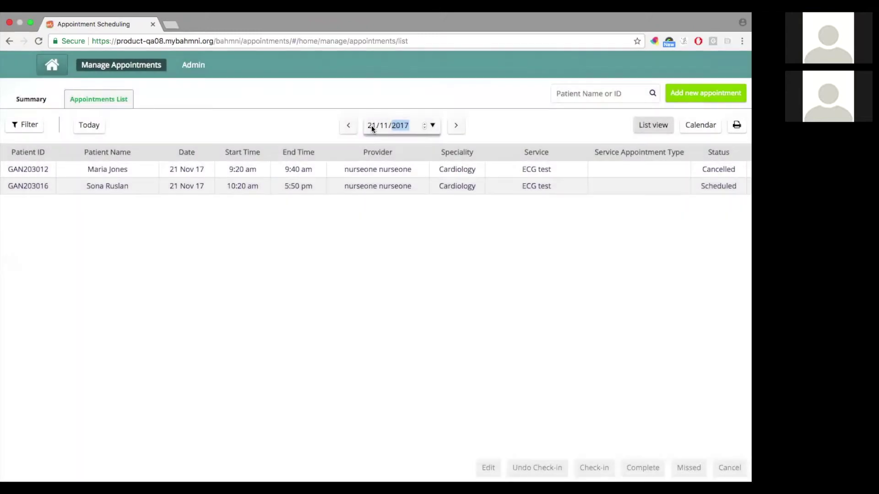
pyautogui.click(88, 124)
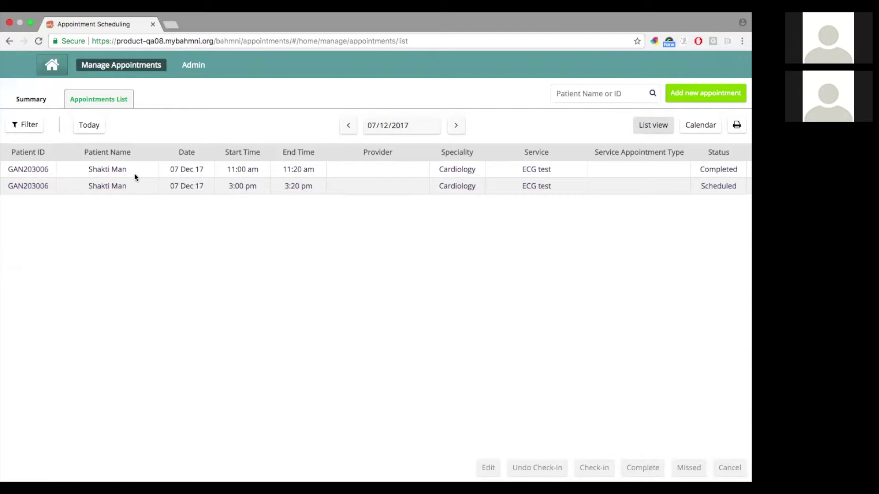
pyautogui.hscroll(8, 133, 173)
pyautogui.hscroll(-8, 108, 167)
pyautogui.hscroll(4, 53, 167)
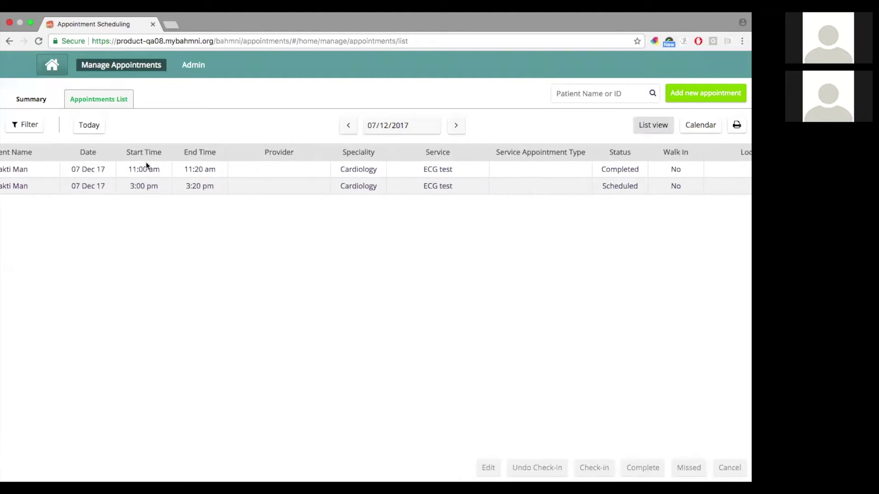
pyautogui.click(96, 167)
pyautogui.click(95, 167)
pyautogui.hscroll(2, 213, 172)
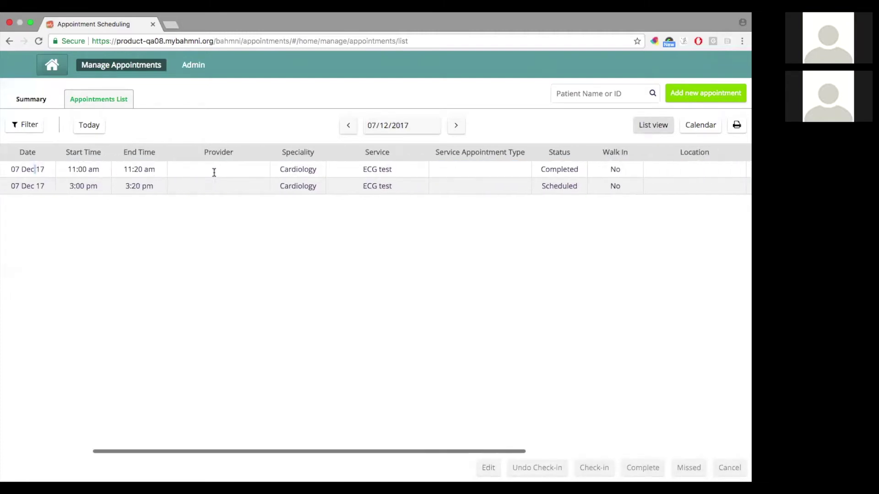
pyautogui.hscroll(3, 302, 173)
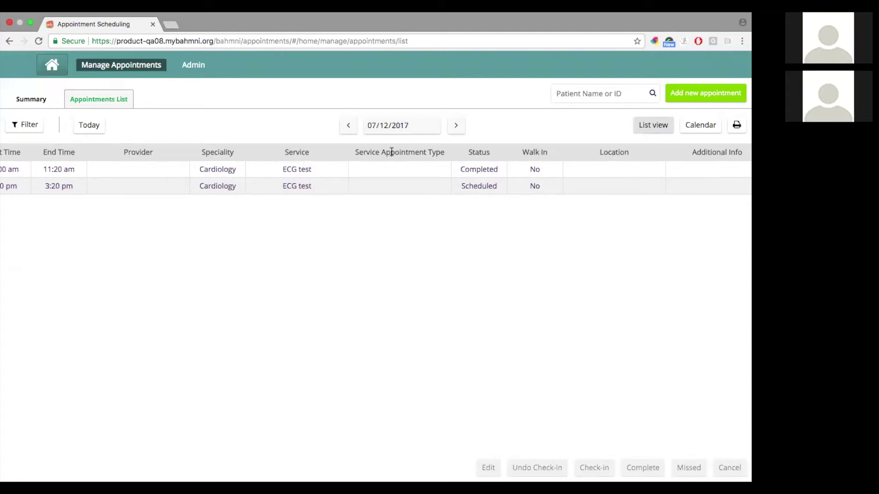
pyautogui.hscroll(2, 389, 176)
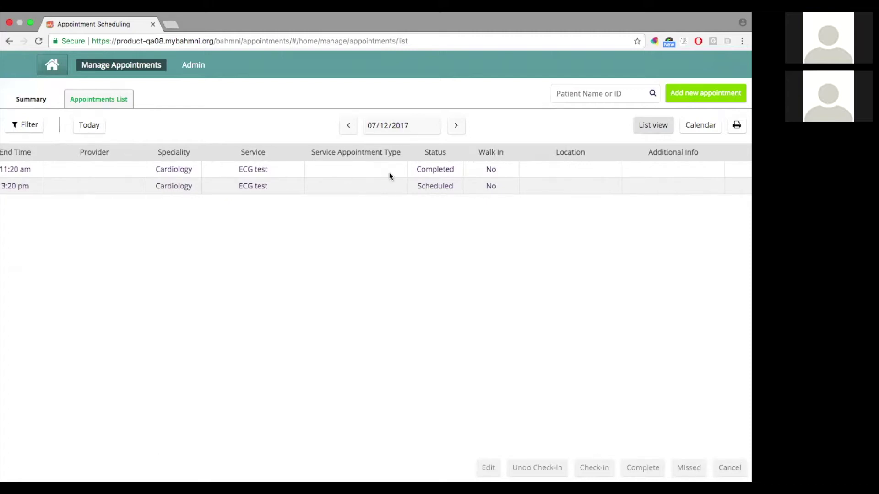
pyautogui.hscroll(2, 402, 174)
pyautogui.hscroll(1, 416, 172)
pyautogui.hscroll(2, 413, 172)
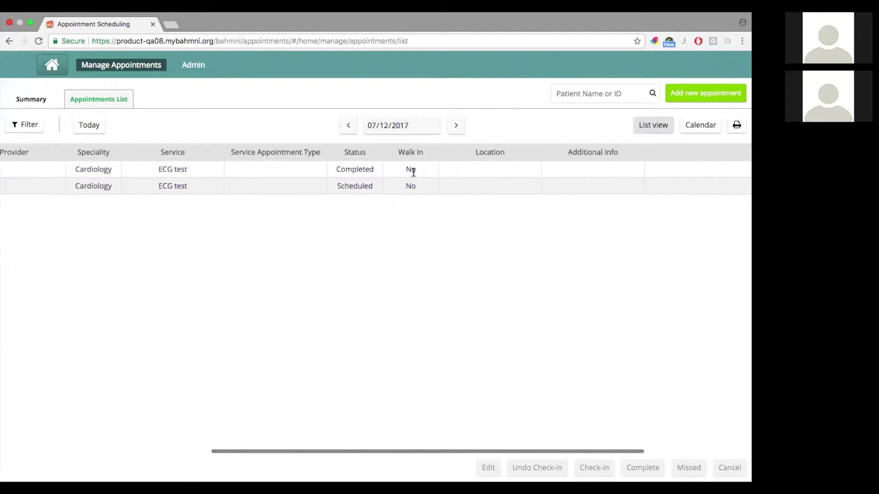
pyautogui.hscroll(5, 508, 167)
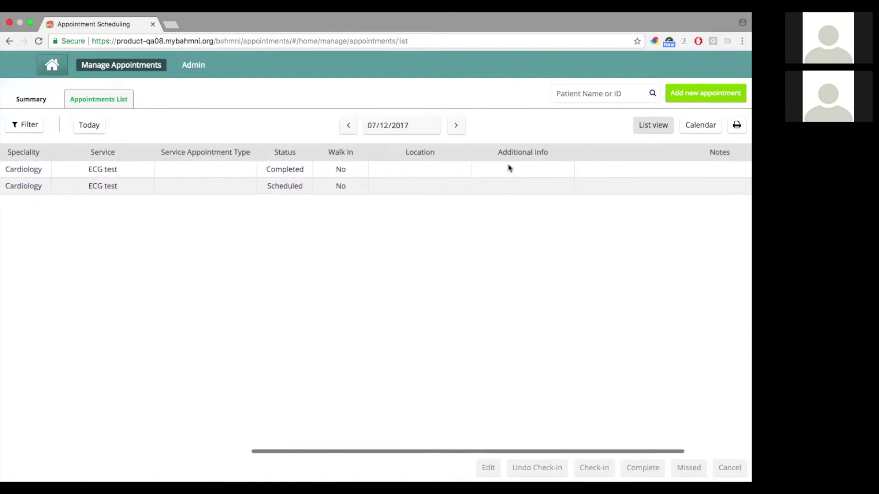
pyautogui.hscroll(-15, 509, 168)
pyautogui.hscroll(-1, 508, 168)
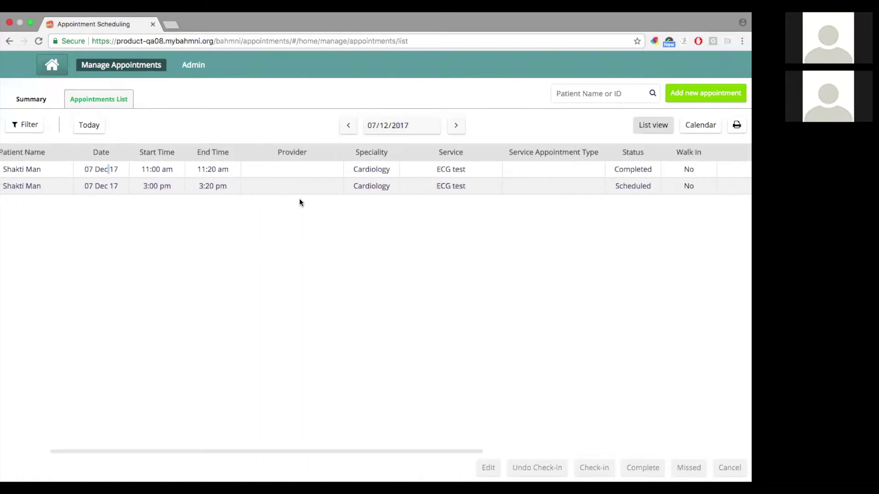
pyautogui.hscroll(-5, 290, 182)
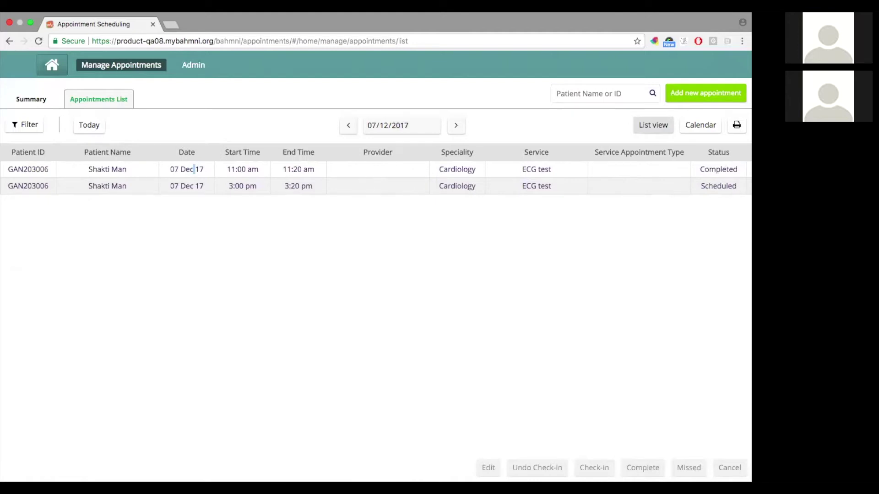
pyautogui.click(736, 125)
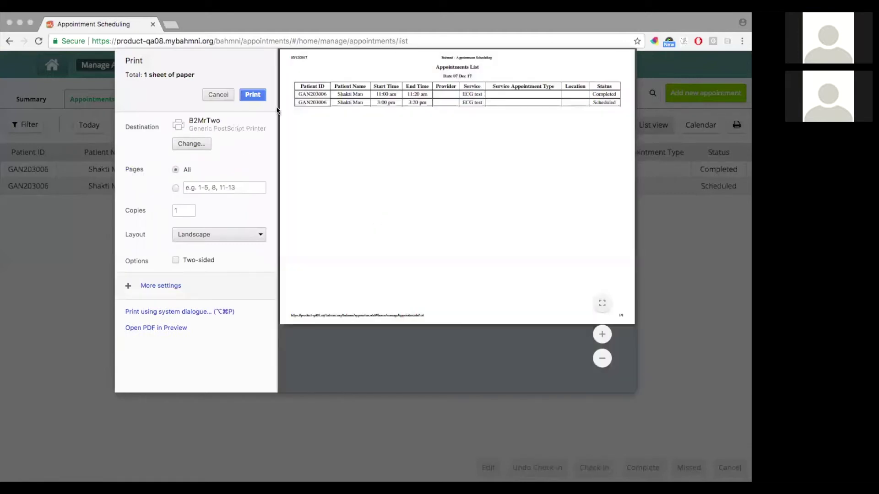
pyautogui.click(218, 94)
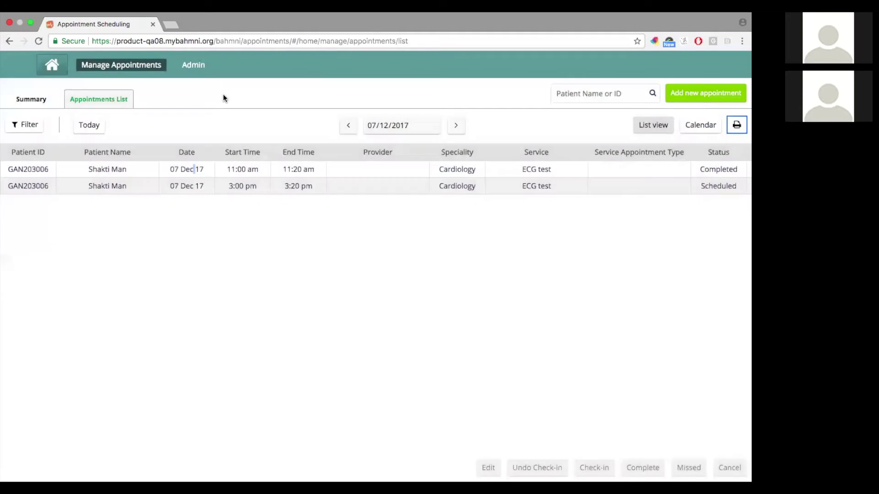
pyautogui.hscroll(-2, 185, 224)
pyautogui.hscroll(3, 186, 224)
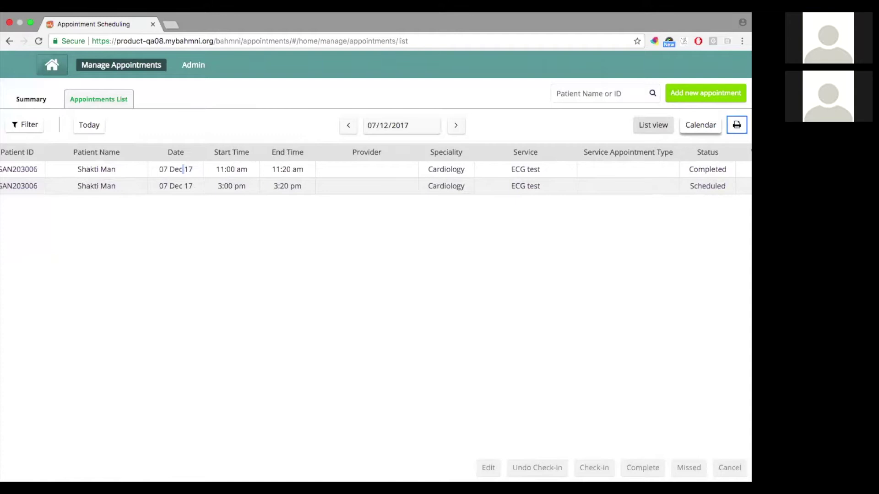
# Return to the day calendar, step to 08/12/2017 and back, then view the 3–9 Dec weekly summary
pyautogui.click(700, 125)
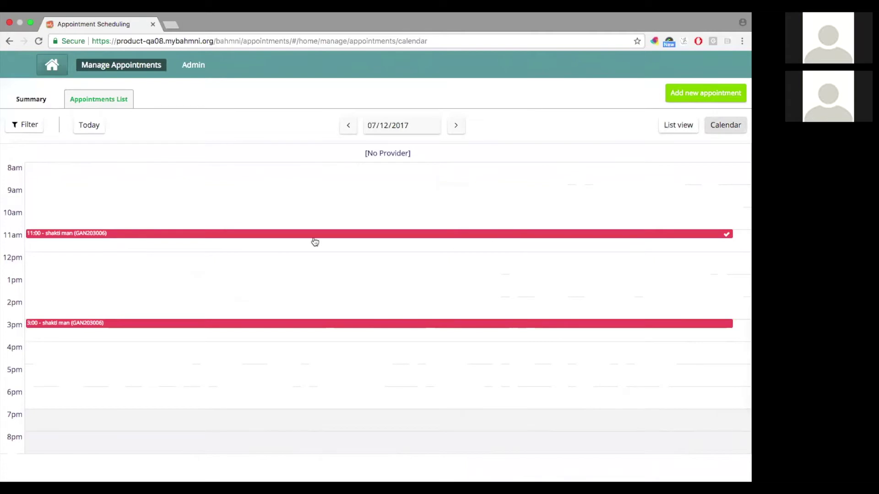
pyautogui.click(462, 125)
pyautogui.click(350, 125)
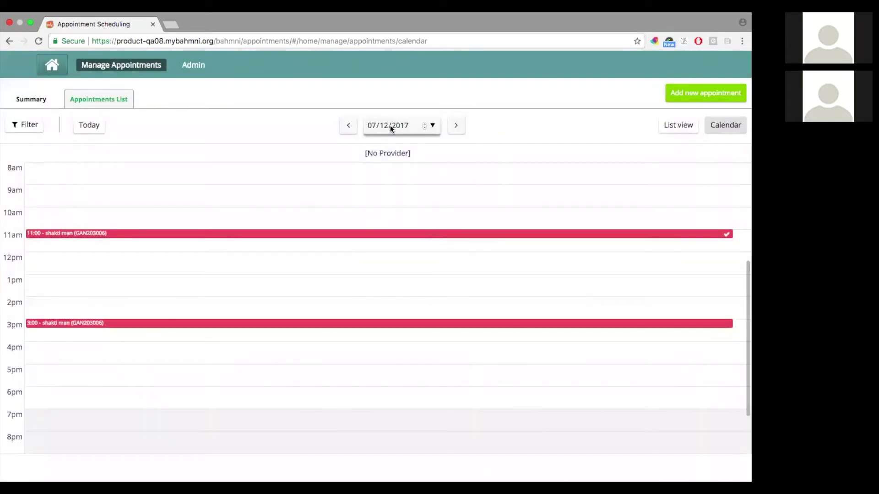
pyautogui.click(80, 130)
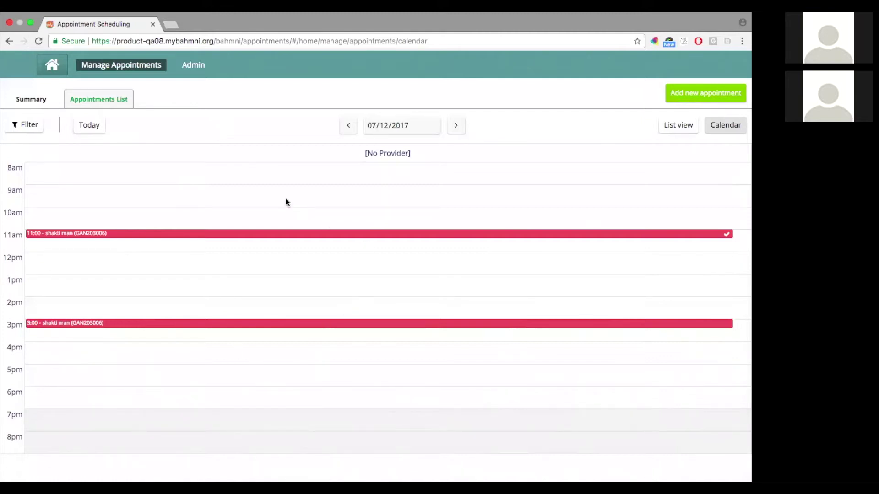
pyautogui.click(39, 98)
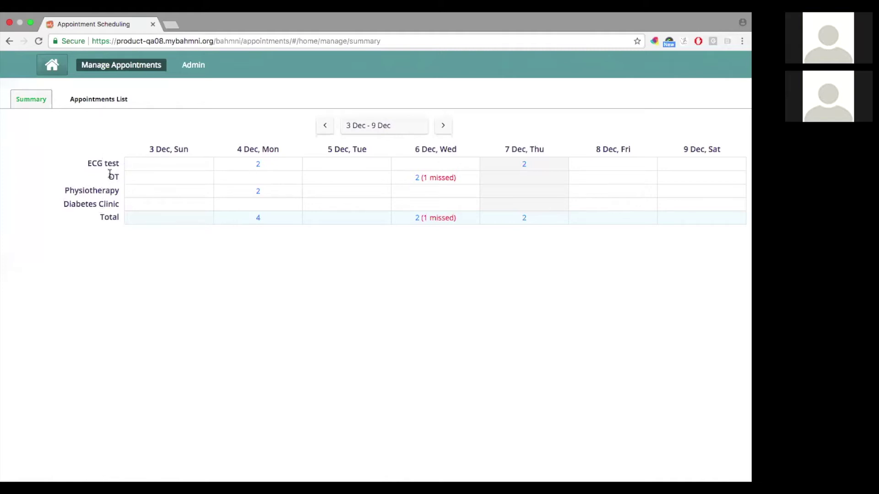
# Open the 06/12/2017 Pediatrics OT appointments from the summary's 6 Dec OT missed count
pyautogui.doubleClick(101, 204)
pyautogui.tripleClick(82, 204)
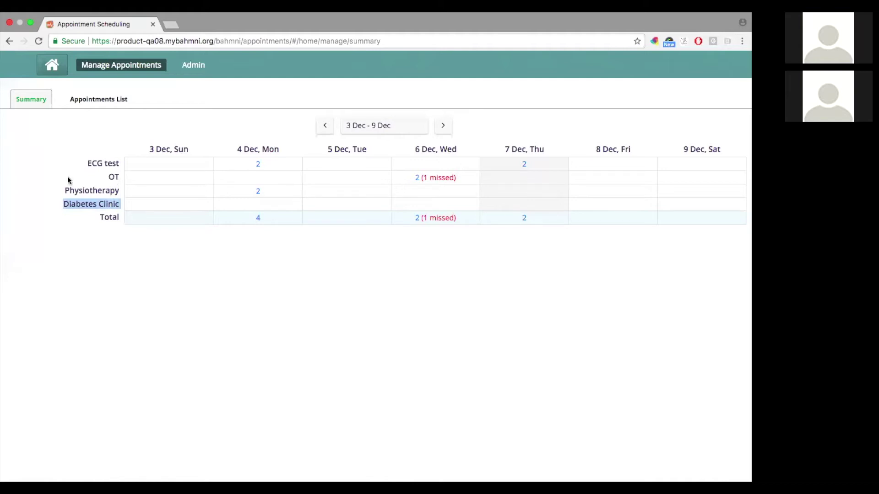
pyautogui.doubleClick(108, 164)
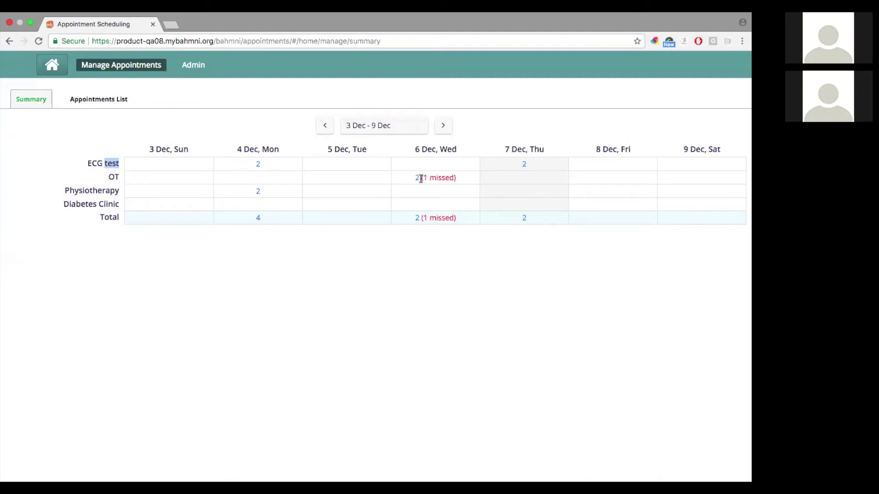
pyautogui.moveTo(421, 179); pyautogui.dragTo(442, 179)
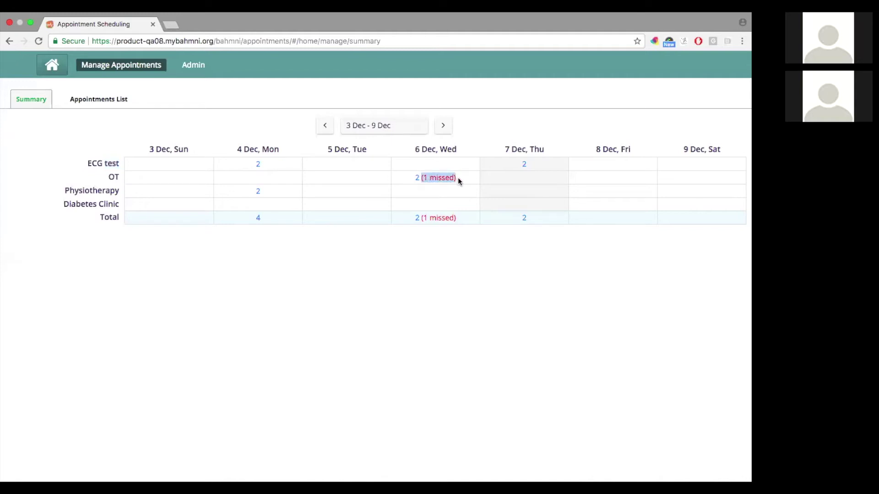
pyautogui.doubleClick(113, 177)
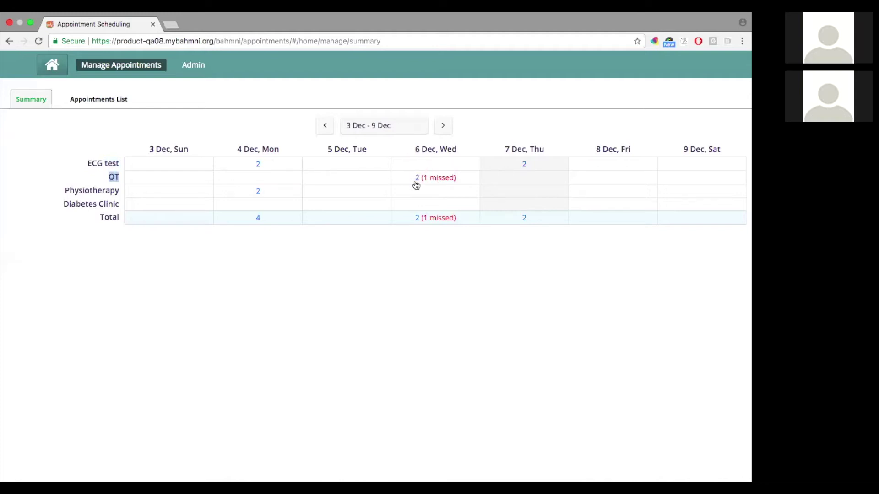
pyautogui.click(433, 177)
pyautogui.doubleClick(433, 177)
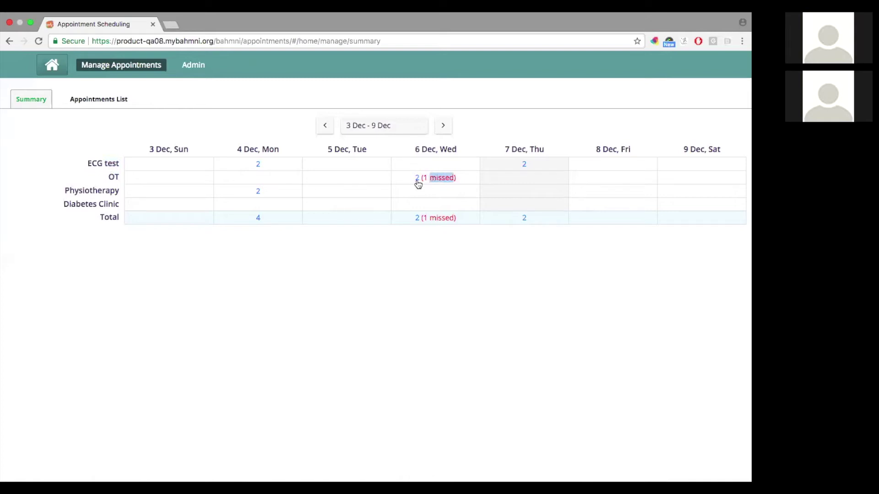
pyautogui.click(416, 180)
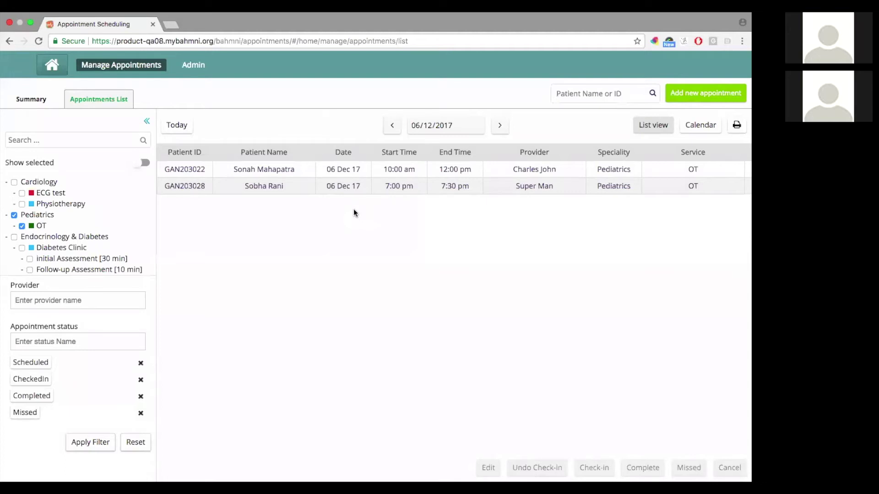
# Hide the filter sidebar and open an empty Add new appointment form beside the 06/12/2017 list
pyautogui.click(146, 120)
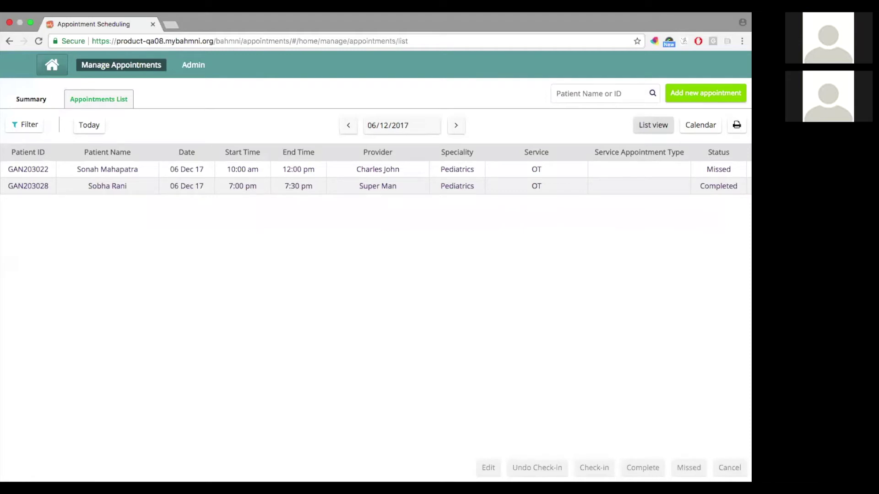
pyautogui.click(705, 93)
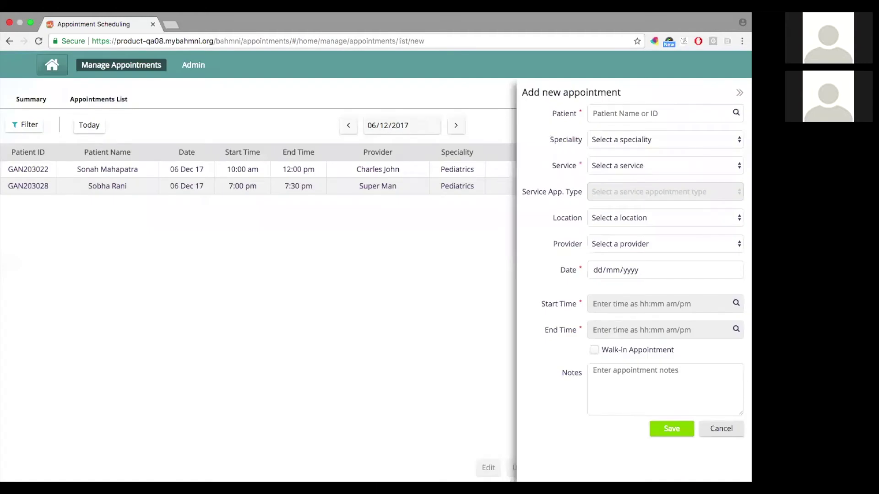
# Select the test patient by searching 'test' in the Patient field
pyautogui.click(659, 113)
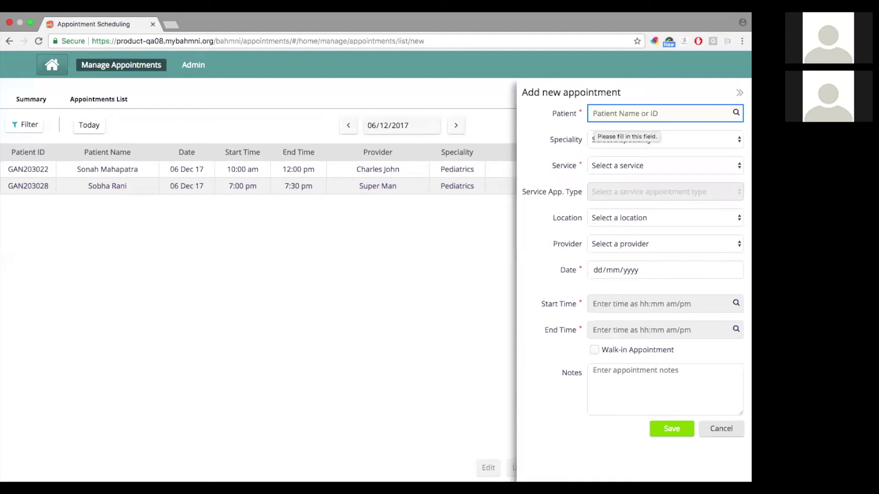
pyautogui.write('test')
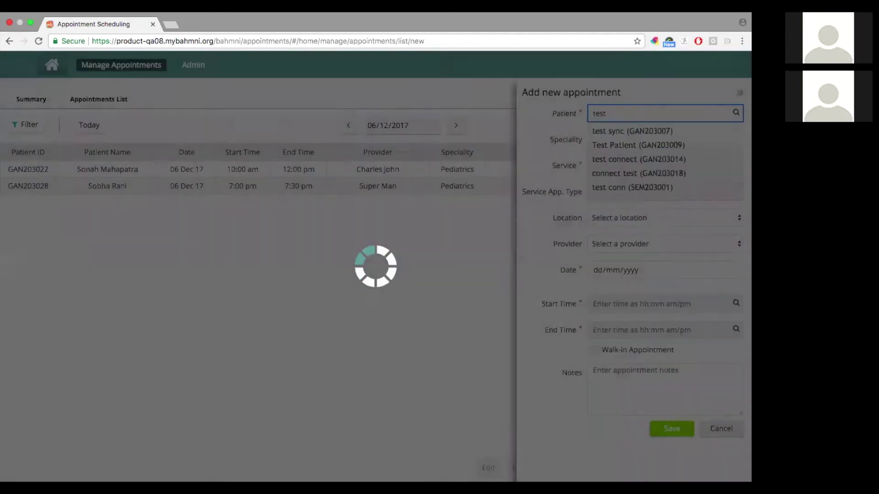
pyautogui.press('Down')
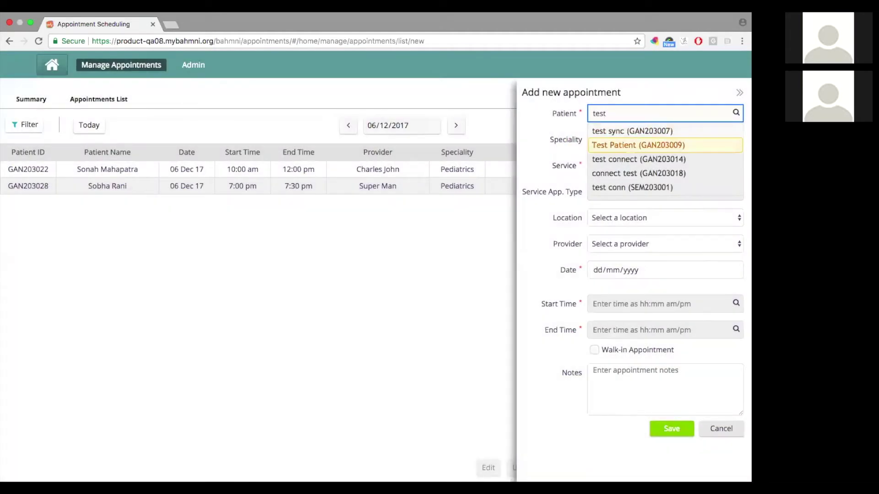
pyautogui.press('Return')
# Set speciality Endocrinology & Diabetes, service Diabetes Clinic, and type initial Assessment [30 min]
pyautogui.press('Tab')
pyautogui.press('space')
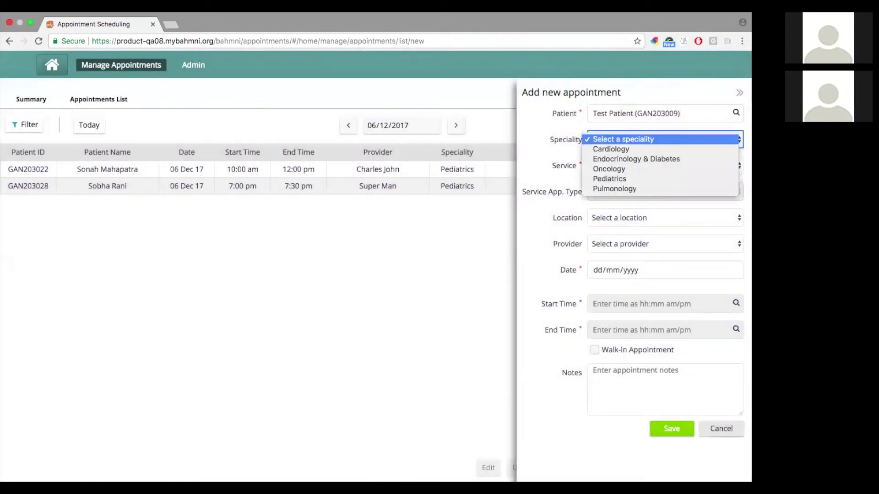
pyautogui.press('Down')
pyautogui.press('Down')
pyautogui.press('Return')
pyautogui.press('Tab')
pyautogui.press('space')
pyautogui.press('Down')
pyautogui.press('Return')
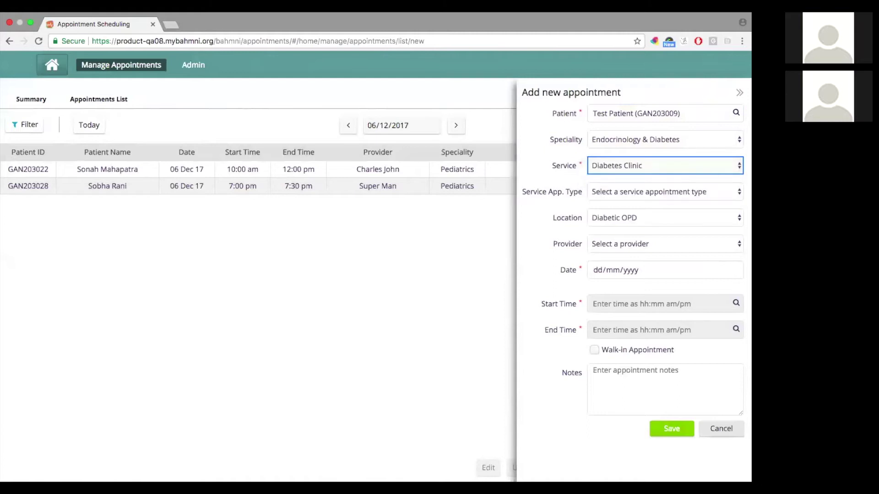
pyautogui.press('Tab')
pyautogui.press('space')
pyautogui.press('Down')
pyautogui.press('Down')
pyautogui.press('Return')
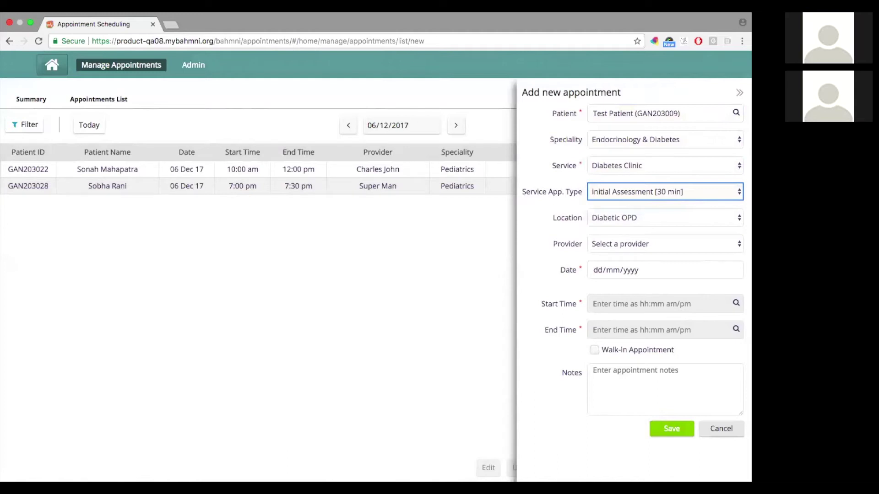
# Choose a provider and set the appointment date to 07/12/2017
pyautogui.press('Tab')
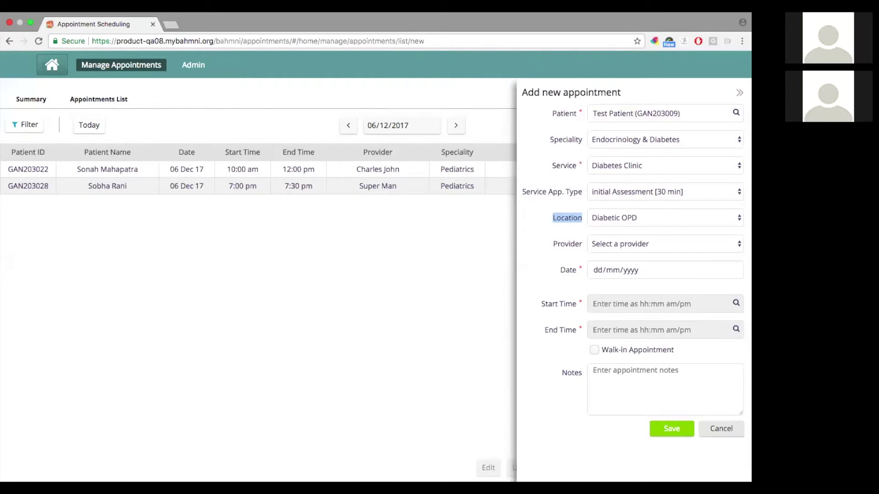
pyautogui.press('Tab')
pyautogui.press('space')
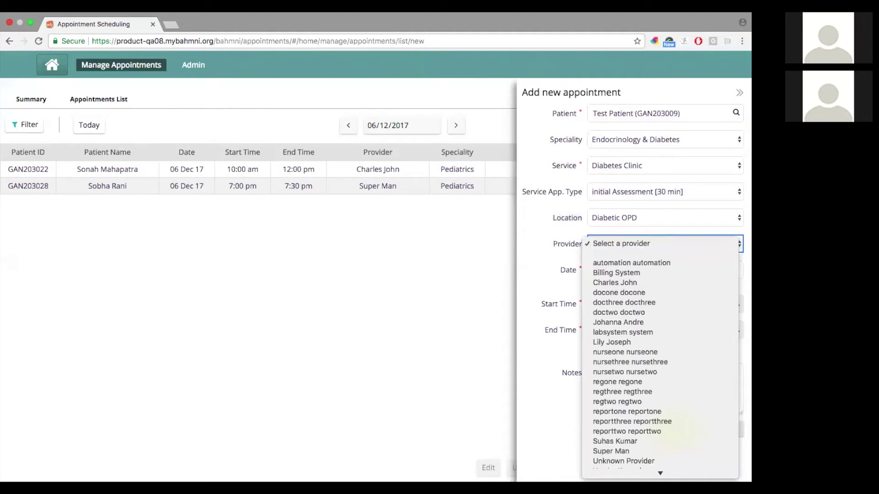
pyautogui.scroll(-1, 659, 393)
pyautogui.press('Return')
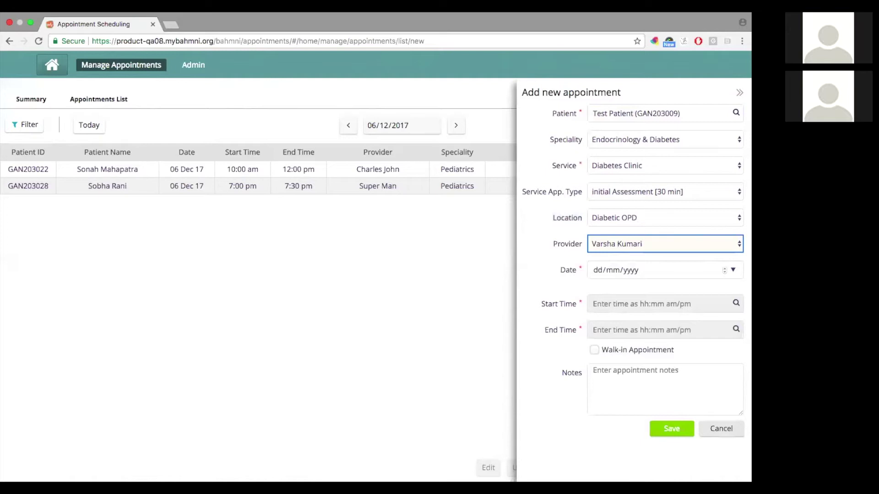
pyautogui.press('Return')
pyautogui.click(597, 270)
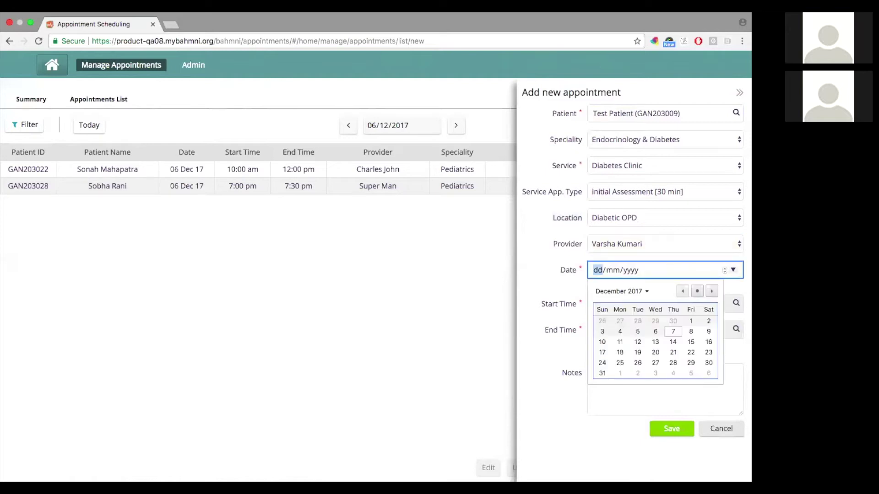
pyautogui.press('Return')
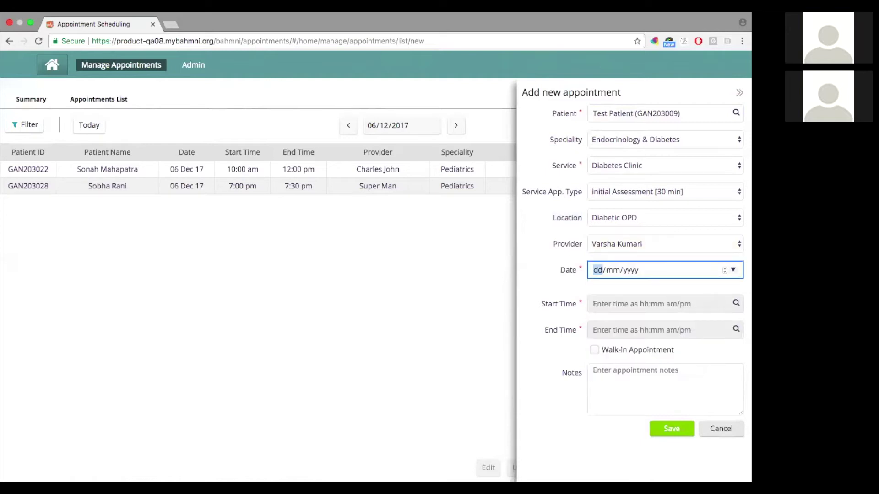
# Start entering the start time, trying 10 and browsing the 03:00–03:30 pm suggestions
pyautogui.click(659, 304)
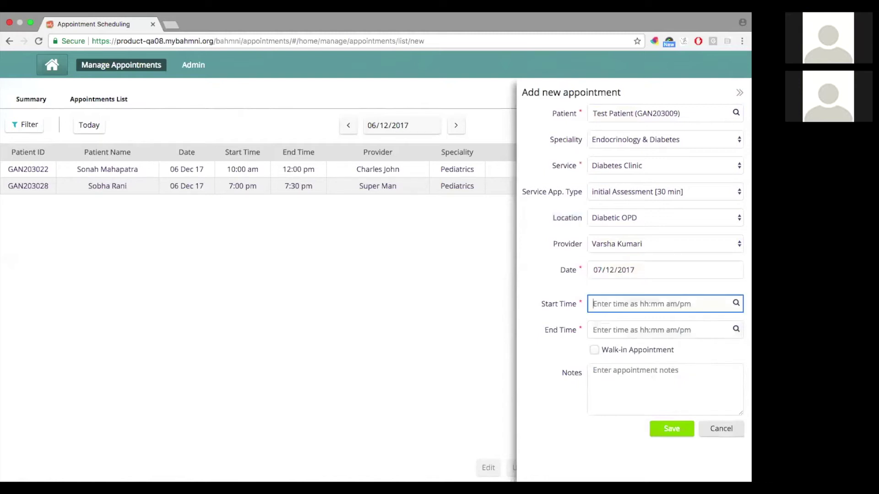
pyautogui.write('10')
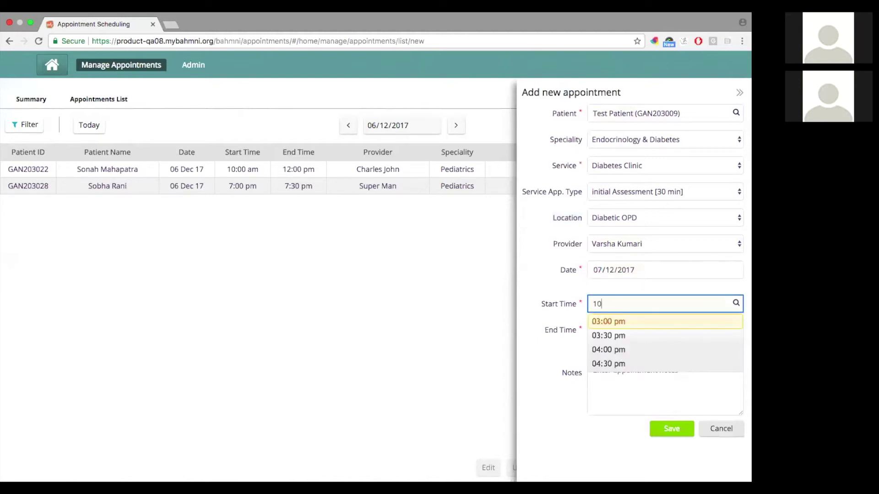
pyautogui.press('Return')
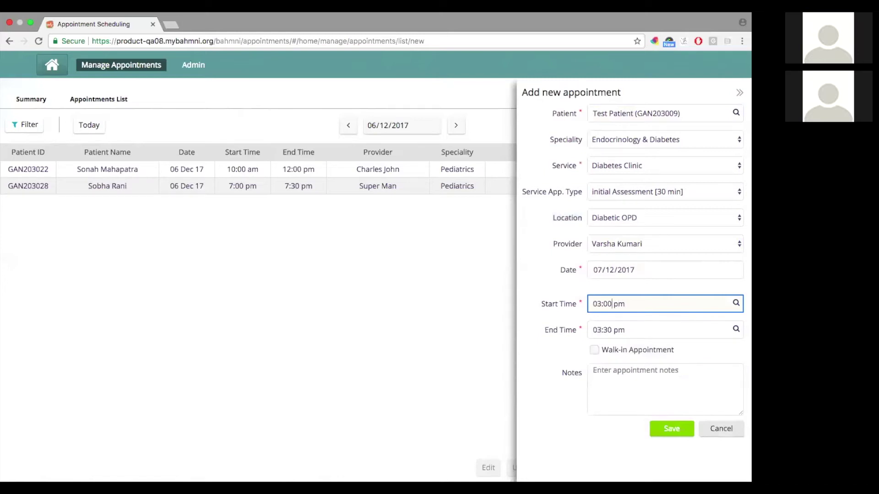
pyautogui.press('BackSpace')
pyautogui.press('BackSpace')
pyautogui.press('Down')
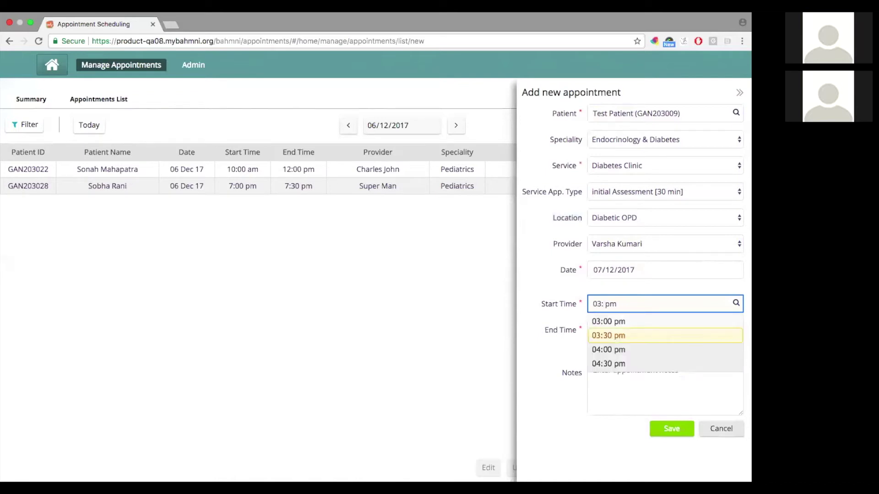
pyautogui.press('Up')
pyautogui.press('Up')
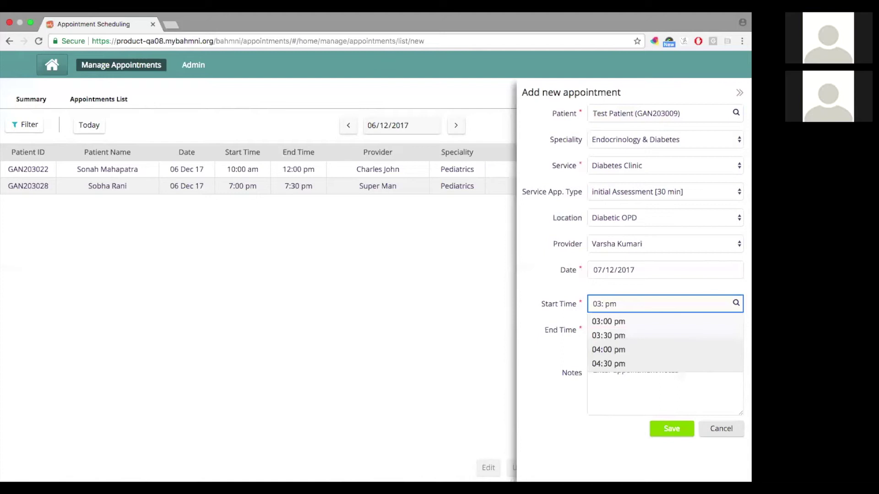
# Change the appointment date to 13/12/2017 and set the start time to 04:00 pm
pyautogui.click(733, 270)
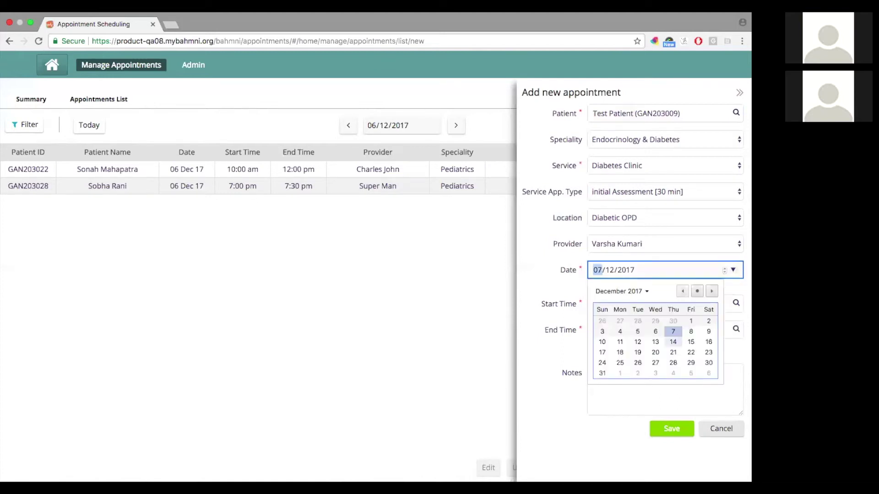
pyautogui.click(655, 341)
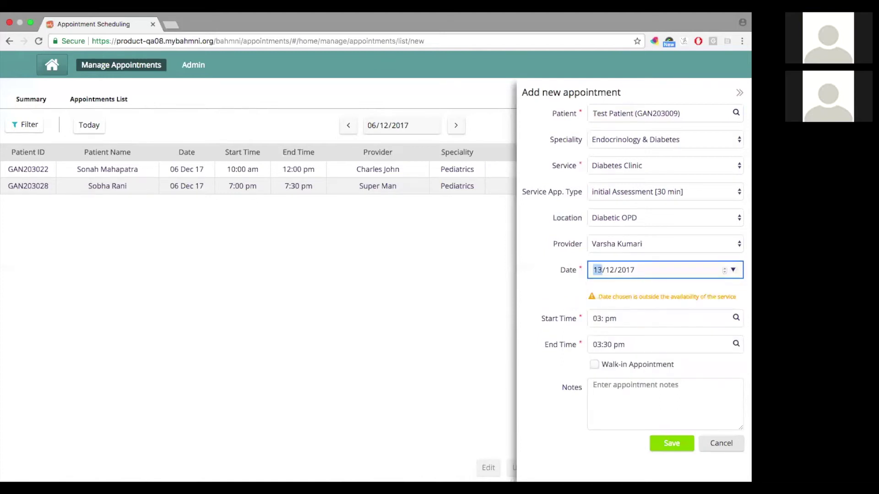
pyautogui.tripleClick(649, 297)
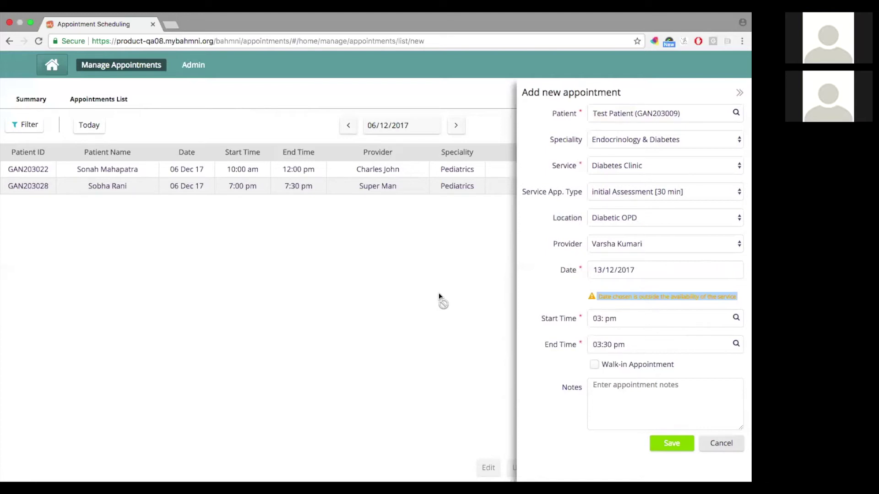
pyautogui.click(605, 318)
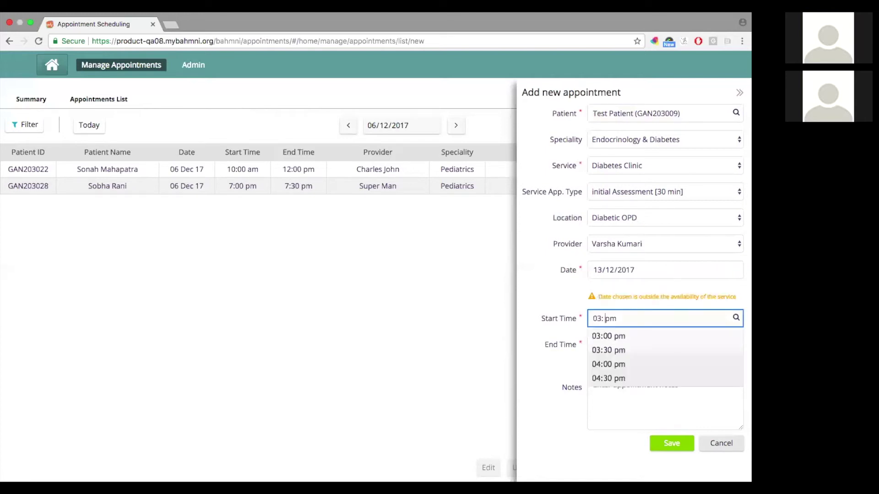
pyautogui.press('Down')
pyautogui.press('Down')
pyautogui.press('Down')
pyautogui.press('Return')
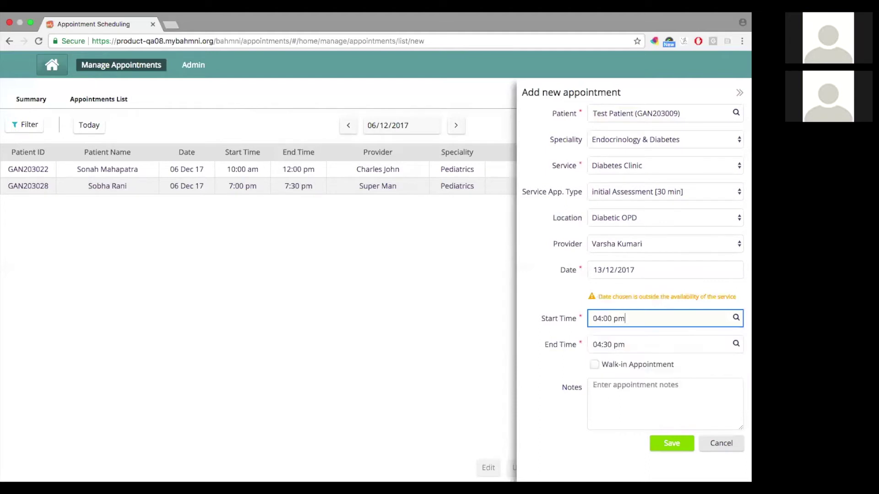
pyautogui.doubleClick(568, 344)
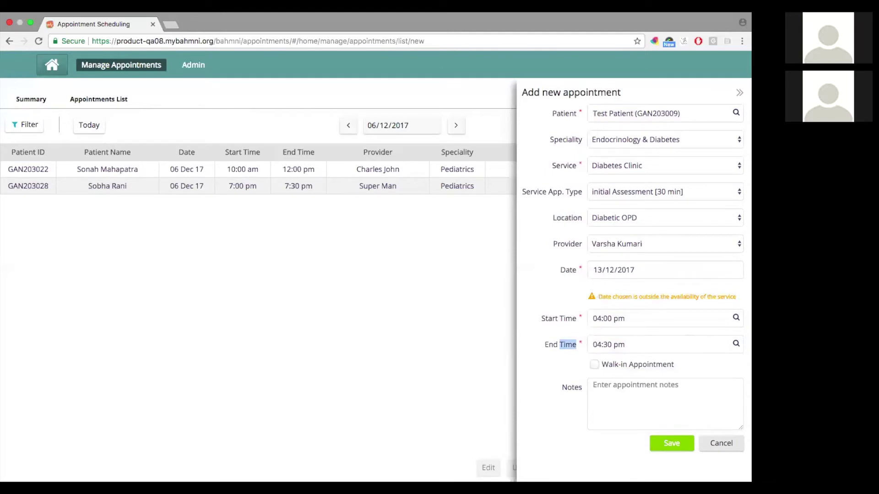
pyautogui.click(624, 319)
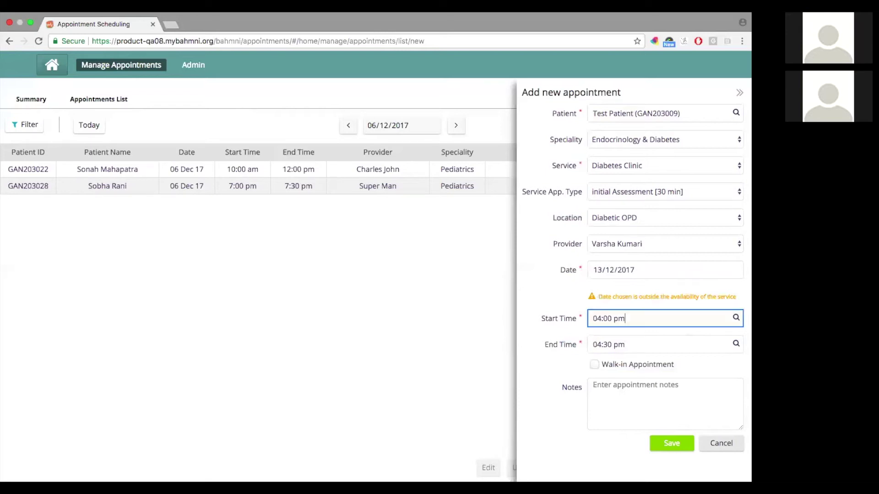
# Change the end time to 04:45 pm and save the appointment
pyautogui.click(609, 345)
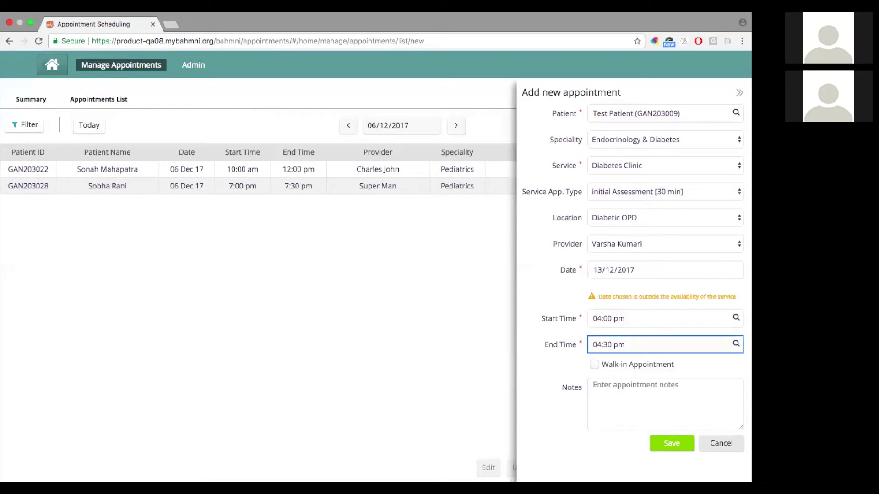
pyautogui.press('BackSpace')
pyautogui.press('BackSpace')
pyautogui.write('45')
pyautogui.press('Tab')
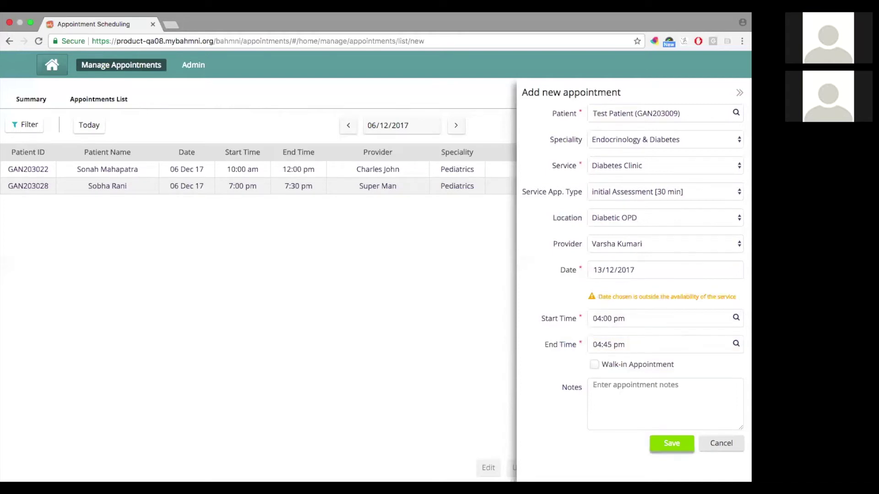
pyautogui.click(671, 443)
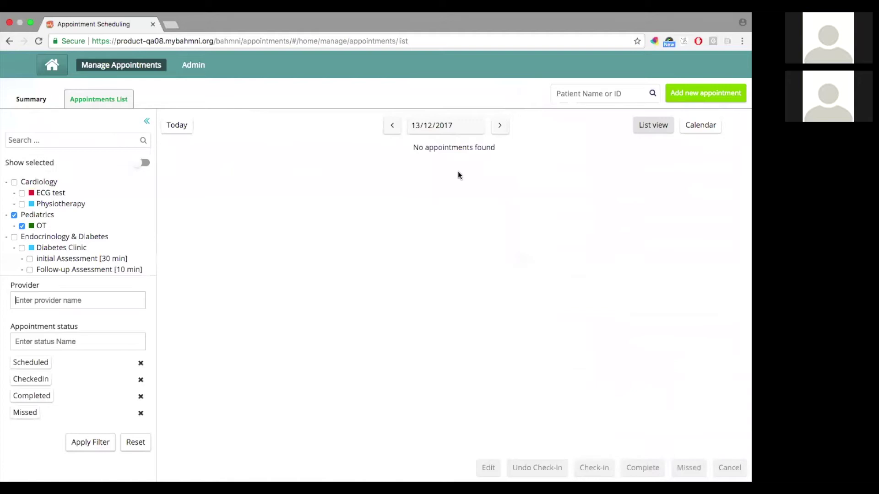
# Reset filters, collapse the sidebar, and inspect the 13/12/2017 Diabetes Clinic 4:00–4:45 pm row
pyautogui.click(135, 442)
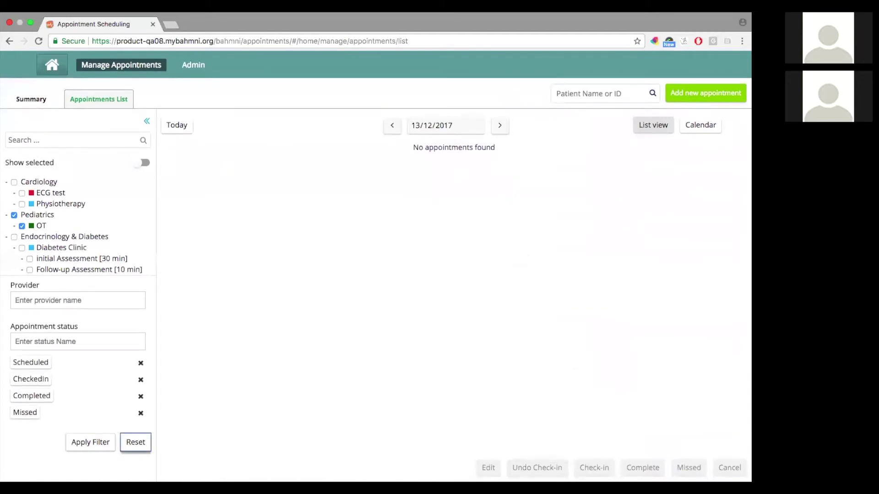
pyautogui.click(147, 123)
pyautogui.doubleClick(369, 174)
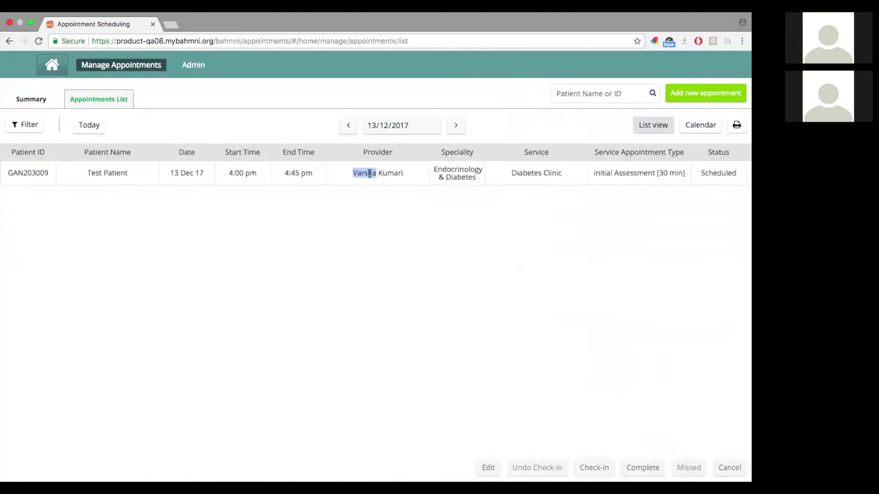
pyautogui.click(370, 174)
pyautogui.hscroll(3, 509, 188)
pyautogui.hscroll(-3, 416, 180)
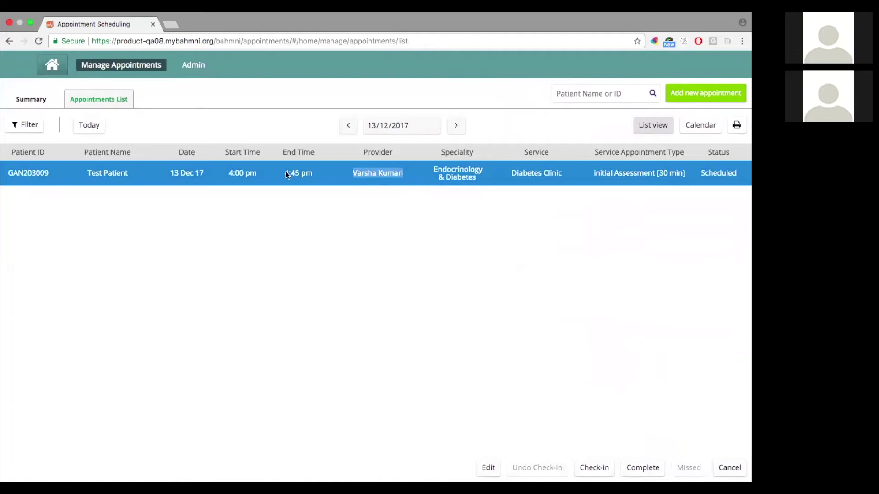
pyautogui.doubleClick(88, 171)
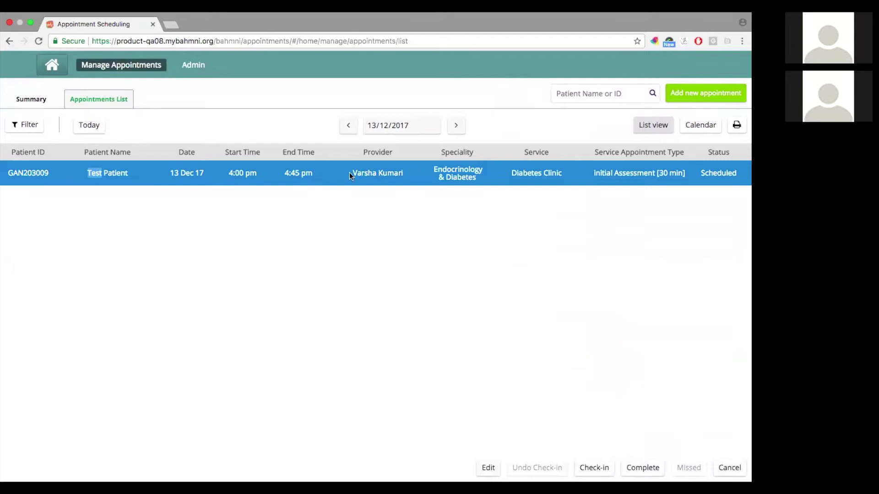
pyautogui.hscroll(5, 403, 173)
pyautogui.hscroll(-5, 402, 172)
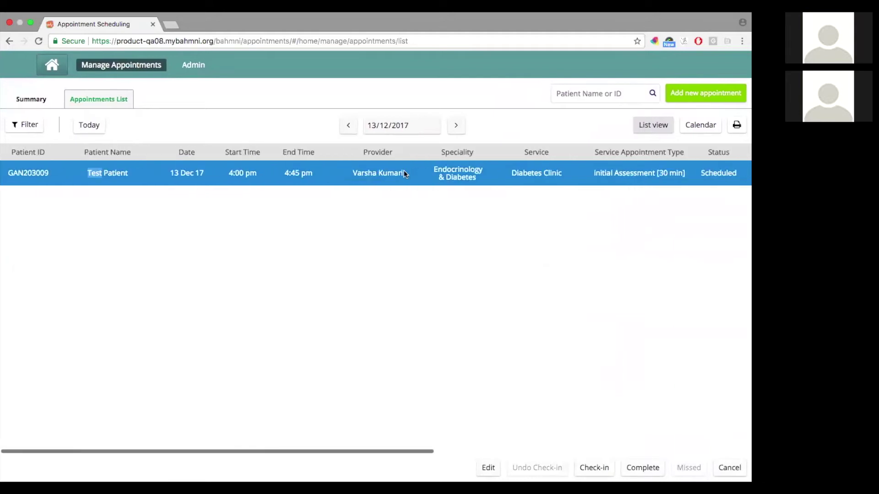
pyautogui.click(478, 197)
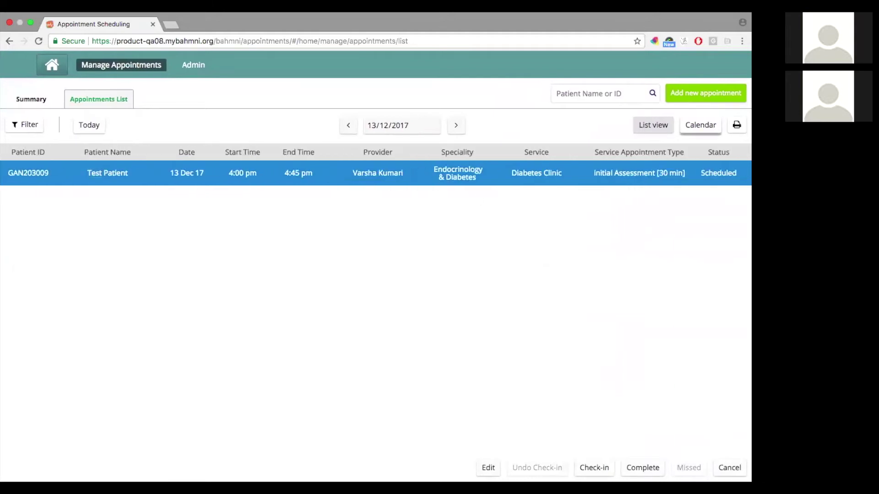
# Switch to the 07/12/2017 day calendar and start a new appointment in the empty 12:00 pm slot
pyautogui.click(700, 125)
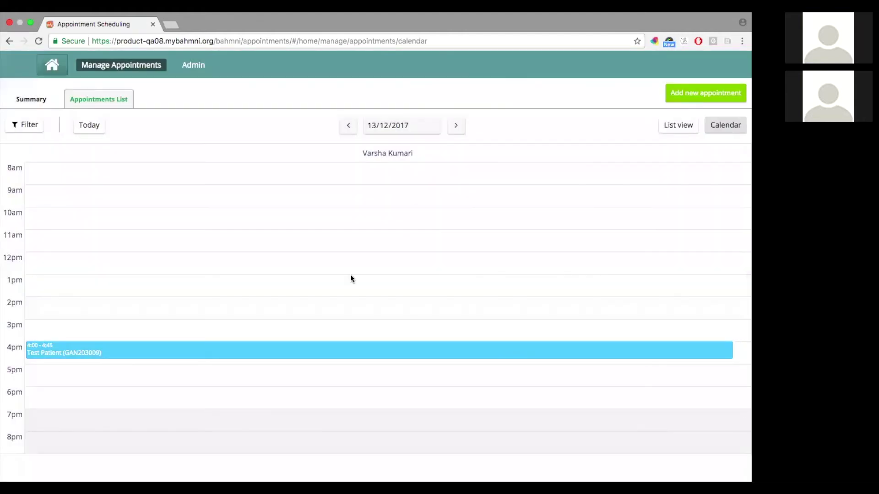
pyautogui.scroll(-3, 350, 279)
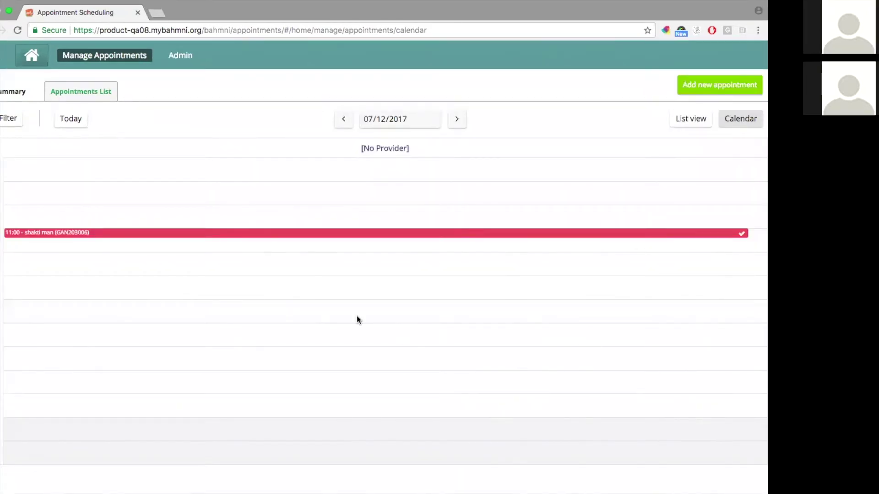
pyautogui.click(156, 261)
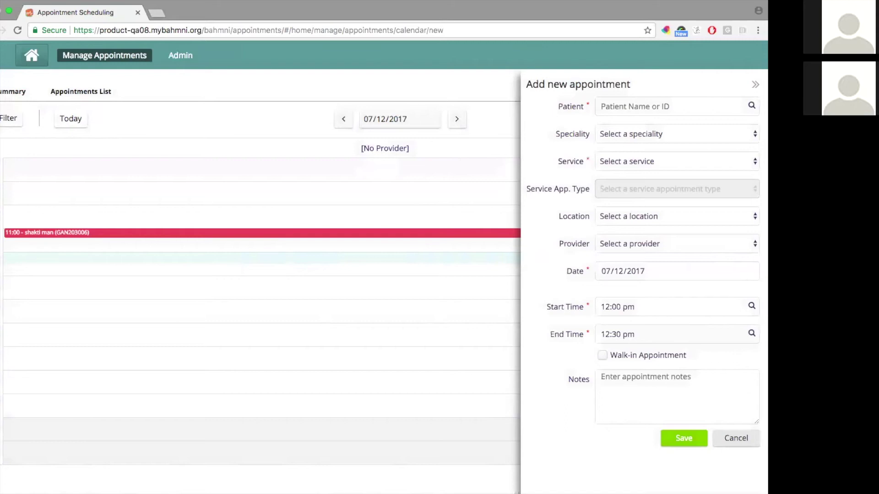
# Search for and select the chosen patient in the Patient field
pyautogui.press('space')
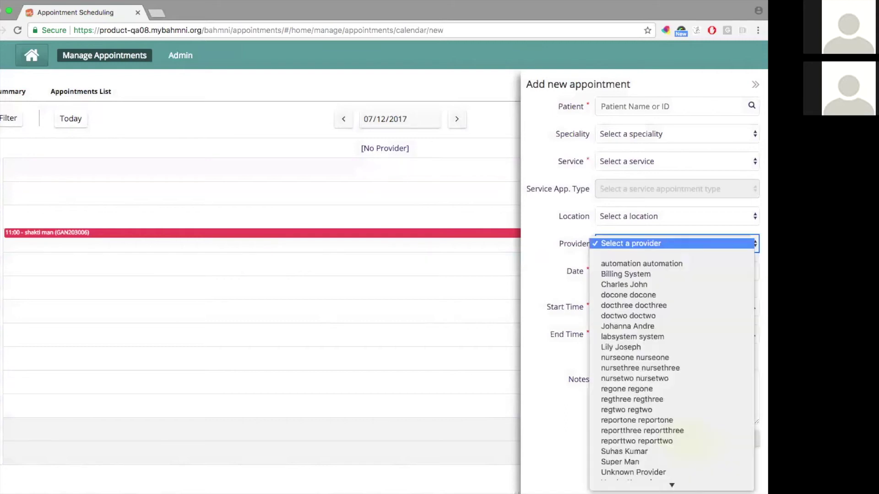
pyautogui.press('Escape')
pyautogui.click(663, 107)
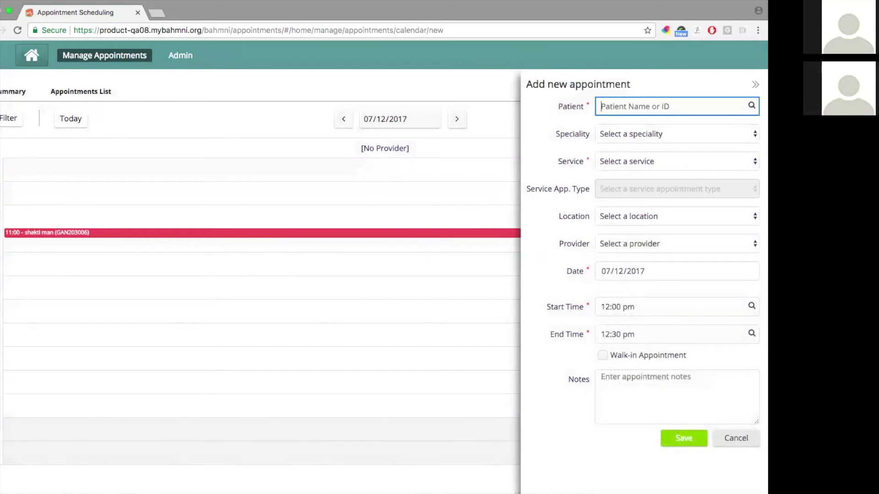
pyautogui.write('test')
pyautogui.press('Down')
pyautogui.press('Up')
pyautogui.press('Up')
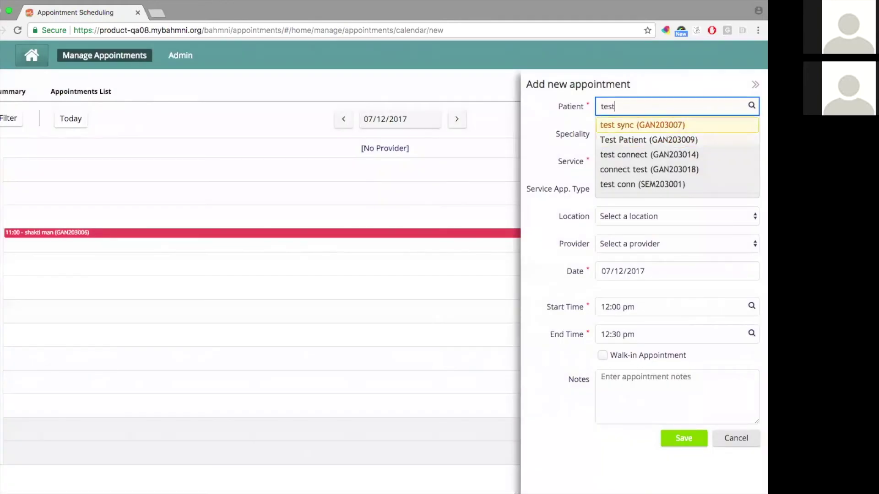
pyautogui.press('BackSpace')
pyautogui.press('BackSpace')
pyautogui.press('BackSpace')
pyautogui.press('BackSpace')
pyautogui.write('shakti')
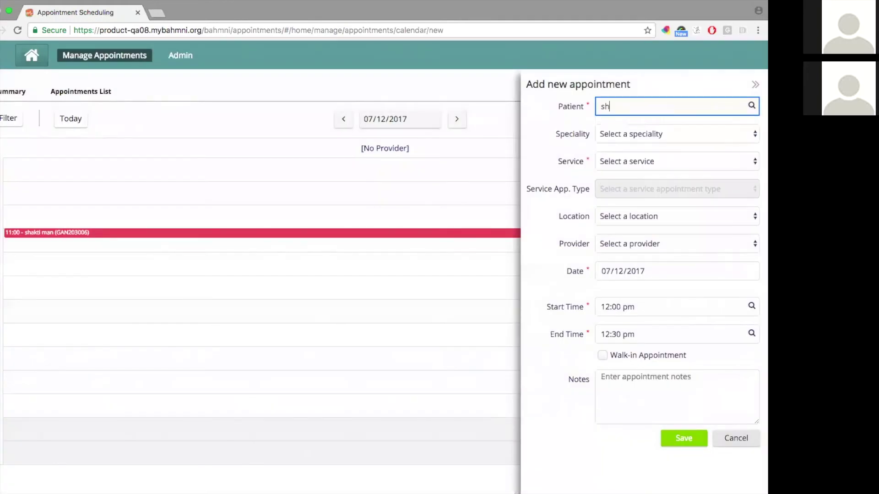
pyautogui.press('Down')
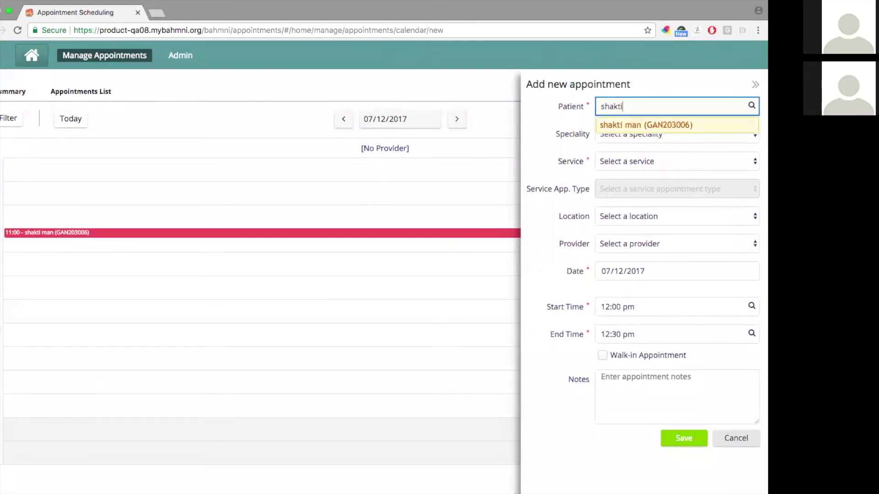
pyautogui.press('Return')
# Set speciality Endocrinology & Diabetes, service Diabetes Clinic, and type Follow-up Assessment [10 min]
pyautogui.press('Tab')
pyautogui.press('space')
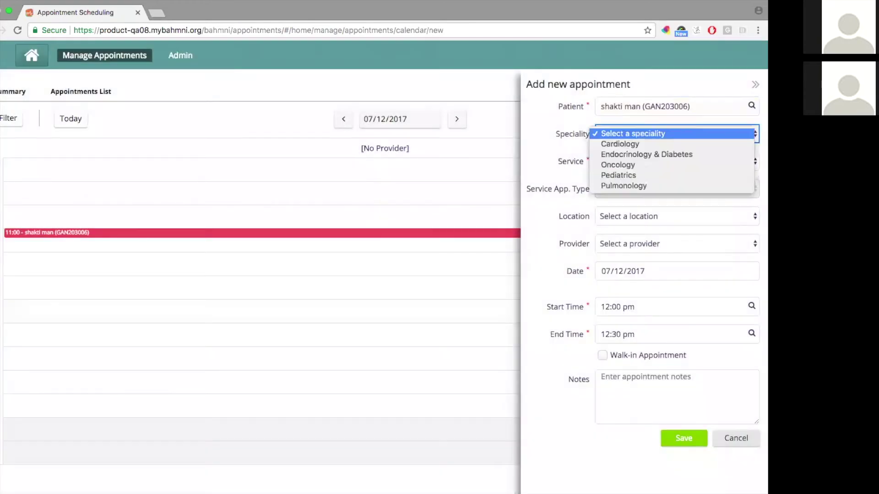
pyautogui.press('Down')
pyautogui.press('Down')
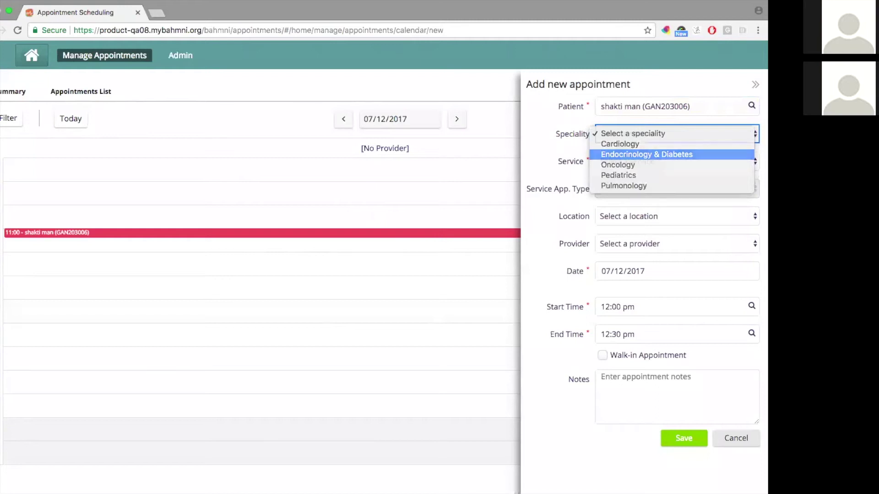
pyautogui.press('Return')
pyautogui.press('Tab')
pyautogui.press('space')
pyautogui.press('Down')
pyautogui.press('Return')
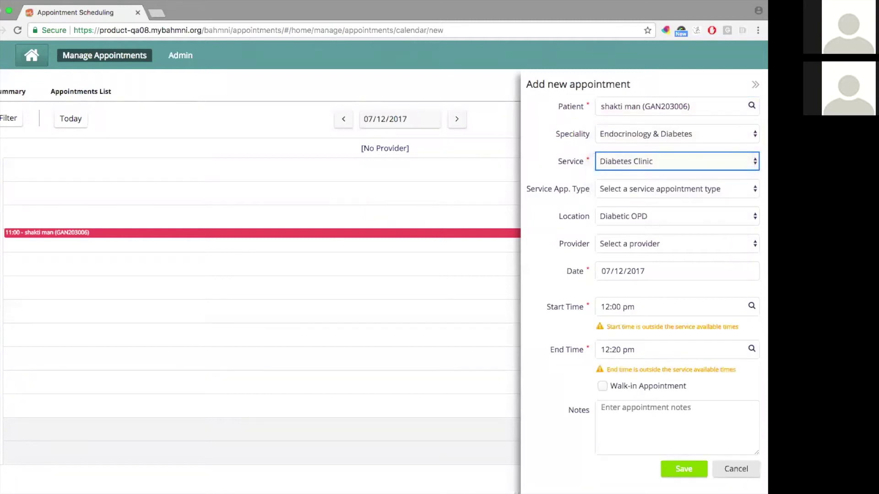
pyautogui.press('Tab')
pyautogui.press('space')
pyautogui.press('Down')
pyautogui.press('Return')
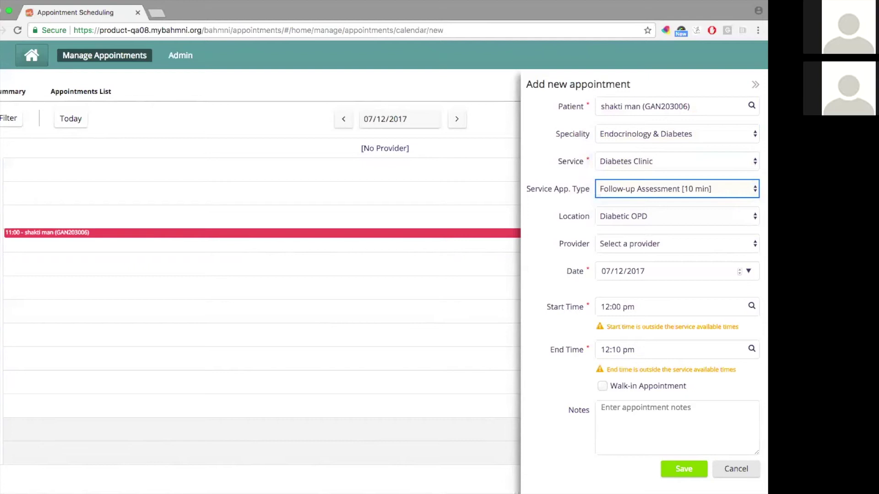
# Keep the date at 07/12/2017 and set the start time to 04:00 pm
pyautogui.click(606, 271)
pyautogui.hotkey('alt', 'Down')
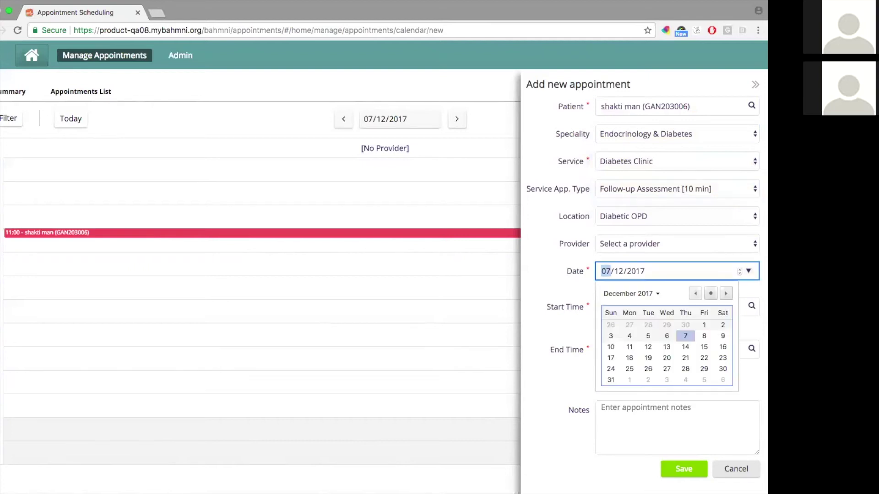
pyautogui.press('Return')
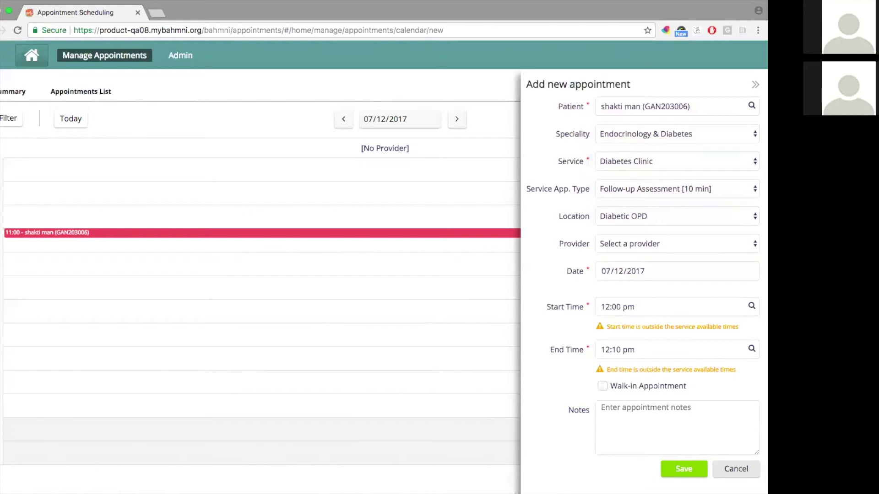
pyautogui.click(617, 306)
pyautogui.press('BackSpace')
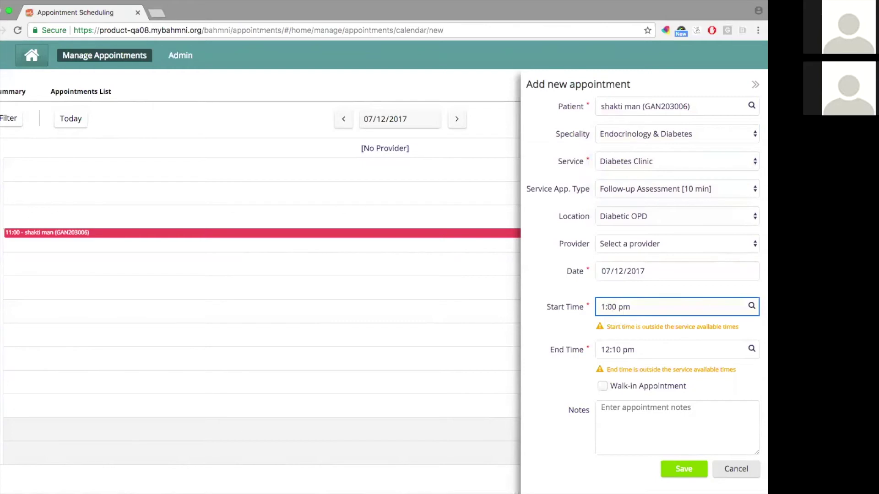
pyautogui.press('BackSpace')
pyautogui.write('4')
pyautogui.press('Down')
pyautogui.press('Return')
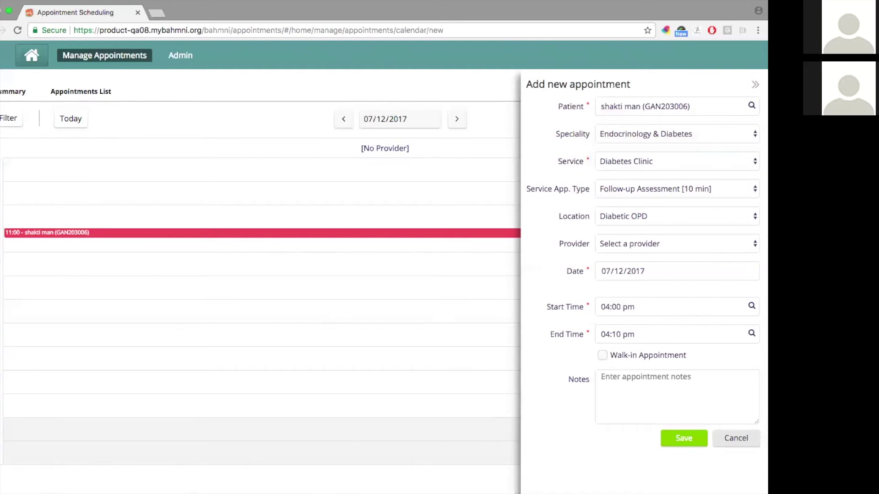
# Change the start time to 11:00 pm and save the appointment
pyautogui.click(605, 307)
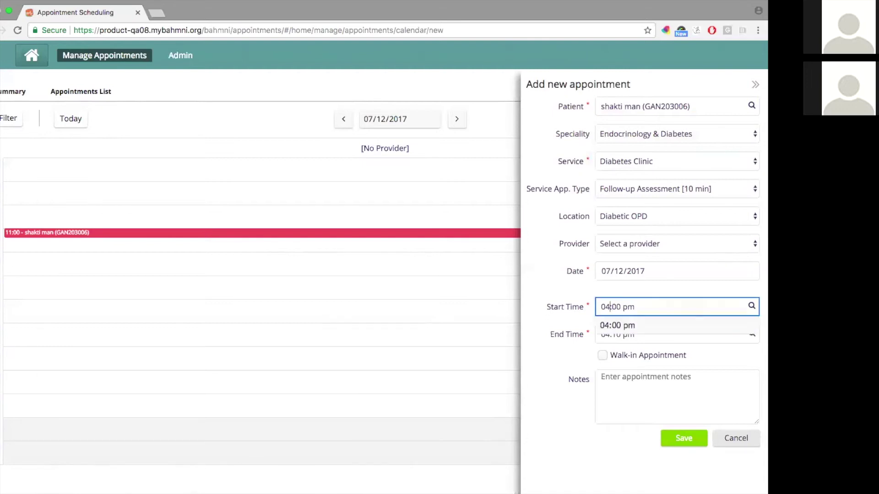
pyautogui.press('BackSpace')
pyautogui.press('BackSpace')
pyautogui.write('11')
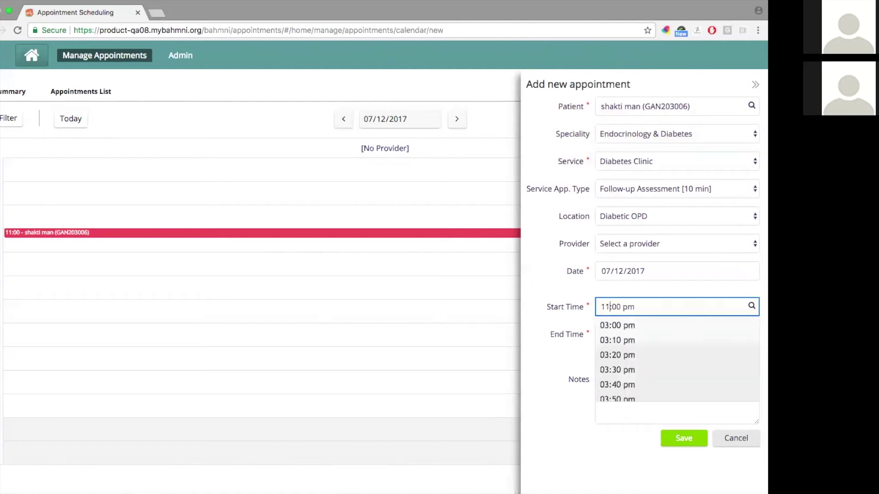
pyautogui.press('Tab')
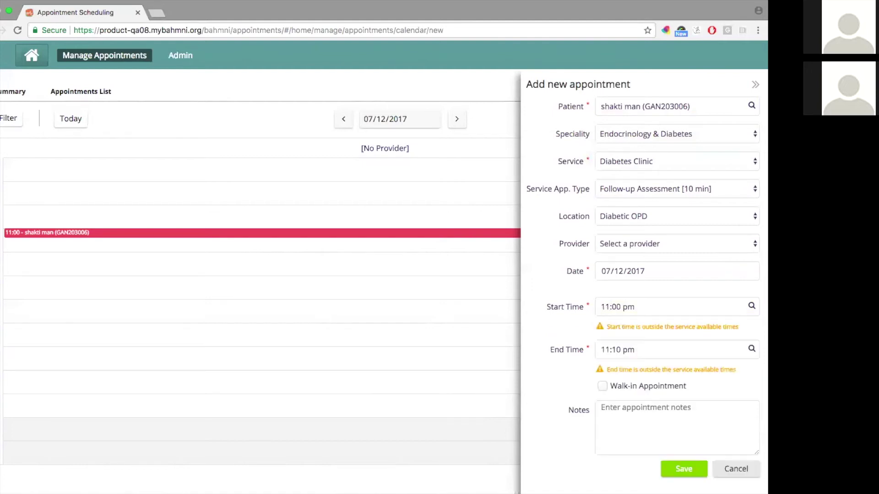
pyautogui.click(683, 469)
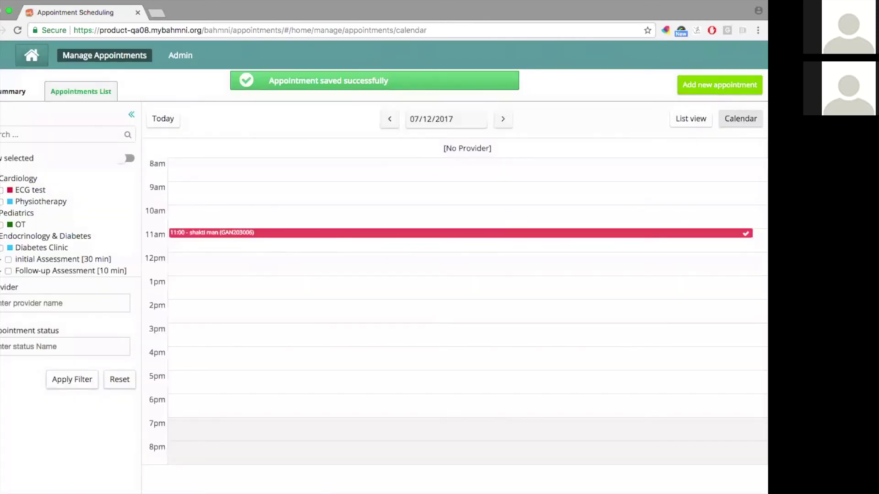
# View an existing appointment, then start a new 11:30 am appointment on 08/12/2017
pyautogui.click(373, 233)
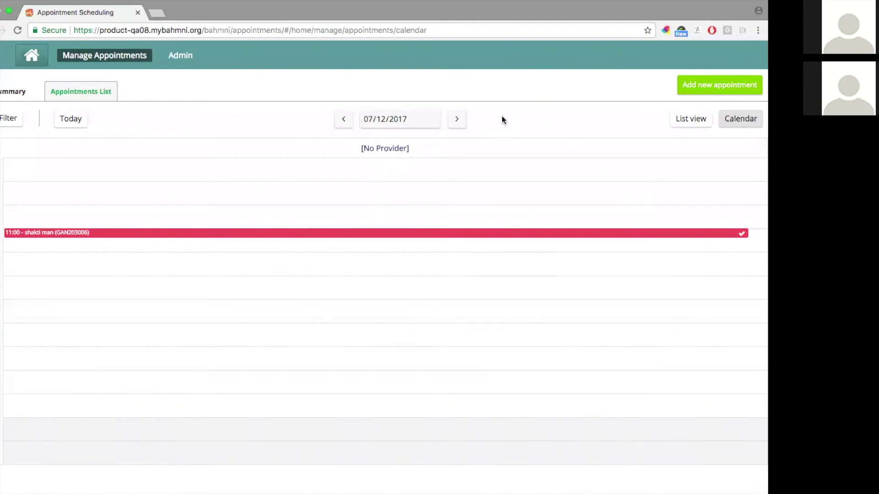
pyautogui.click(457, 119)
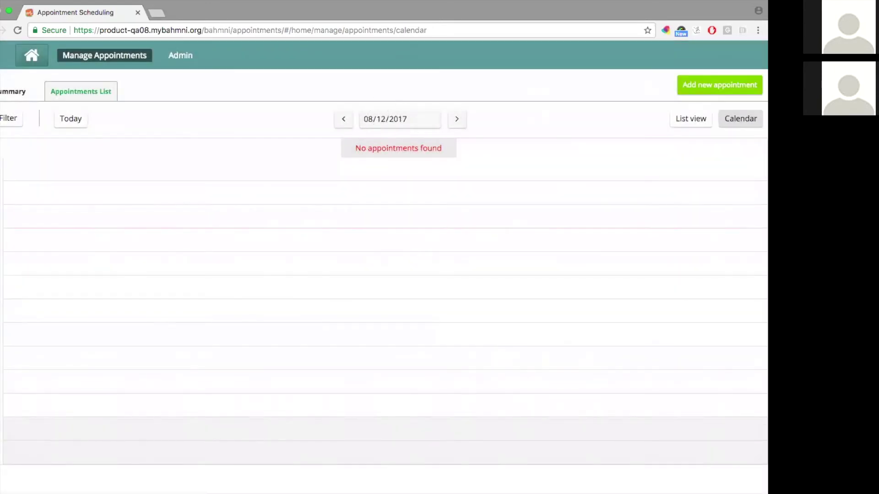
pyautogui.scroll(1, 270, 350)
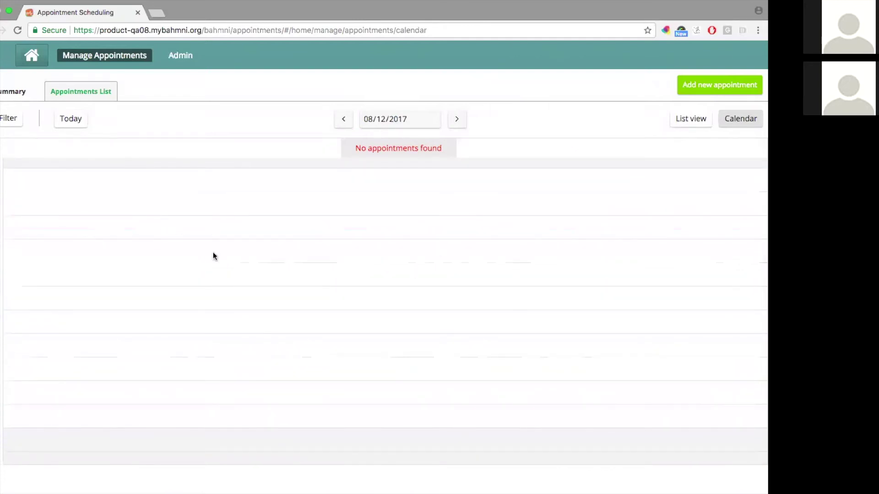
pyautogui.click(249, 254)
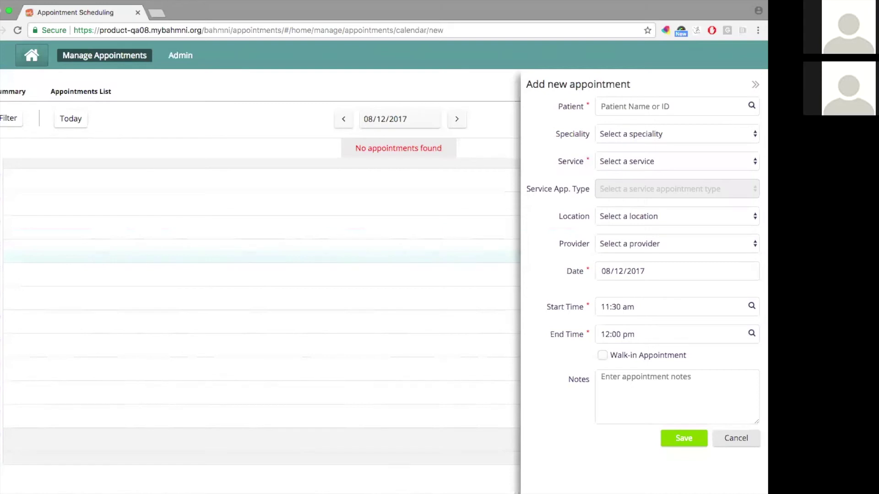
# Choose the test patient, Endocrinology & Diabetes speciality and Diabetes Clinic service
pyautogui.click(641, 106)
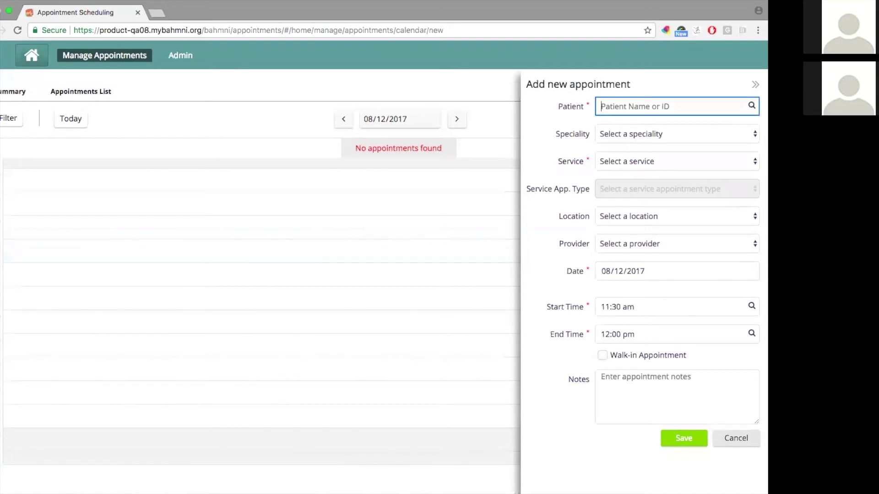
pyautogui.write('test')
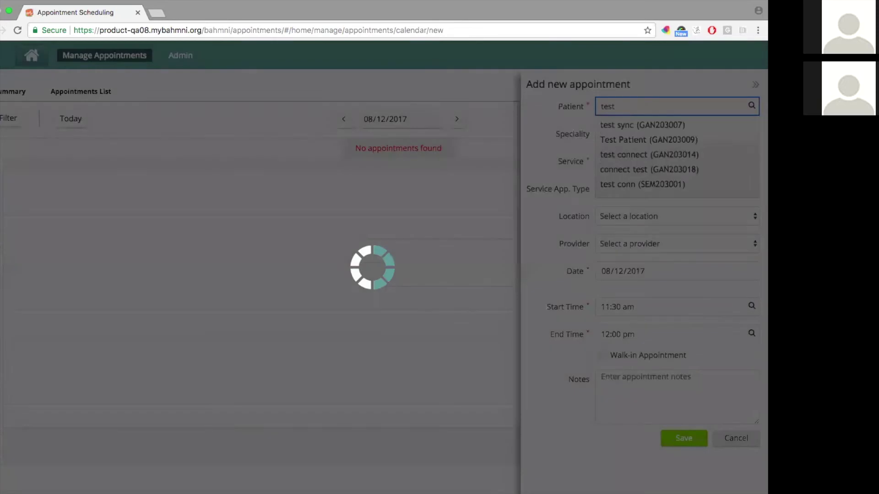
pyautogui.press('Down')
pyautogui.press('Return')
pyautogui.press('Tab')
pyautogui.press('space')
pyautogui.press('Down')
pyautogui.press('Down')
pyautogui.press('Return')
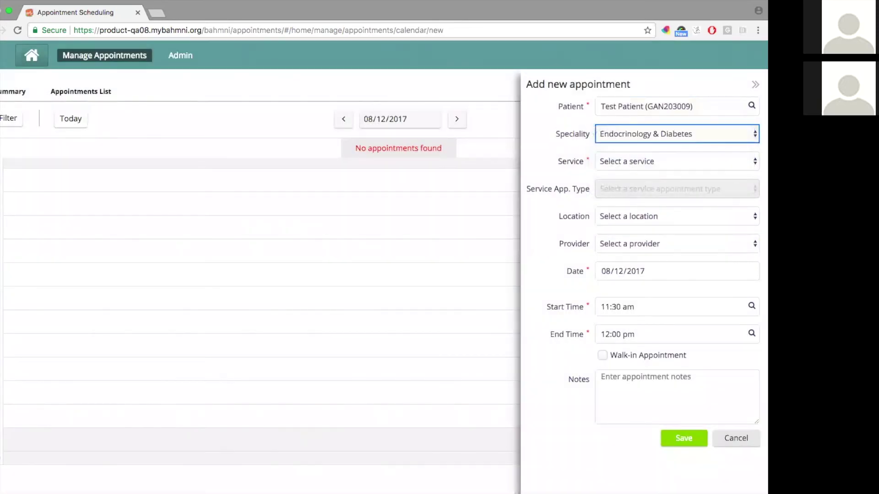
pyautogui.press('Tab')
pyautogui.press('space')
pyautogui.press('Down')
pyautogui.press('Return')
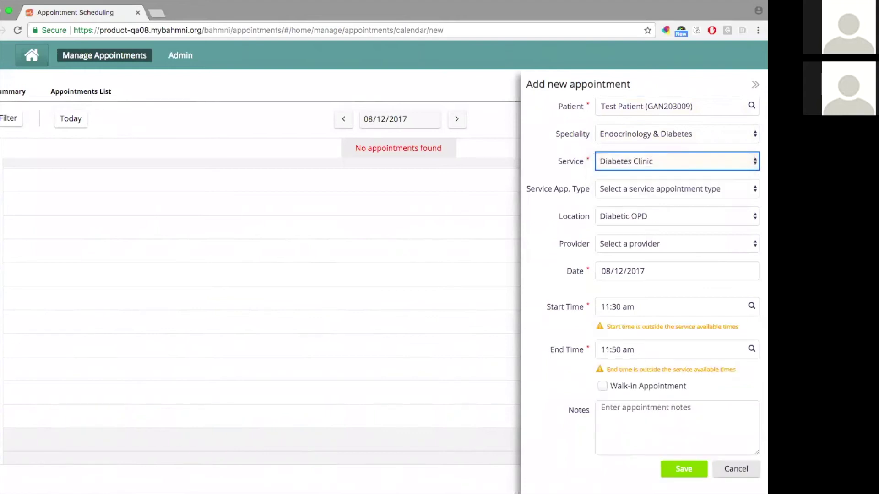
# Set the appointment type to Follow-up Assessment [10 min] and pick the provider
pyautogui.press('Tab')
pyautogui.press('space')
pyautogui.press('Down')
pyautogui.press('Down')
pyautogui.press('Up')
pyautogui.press('Return')
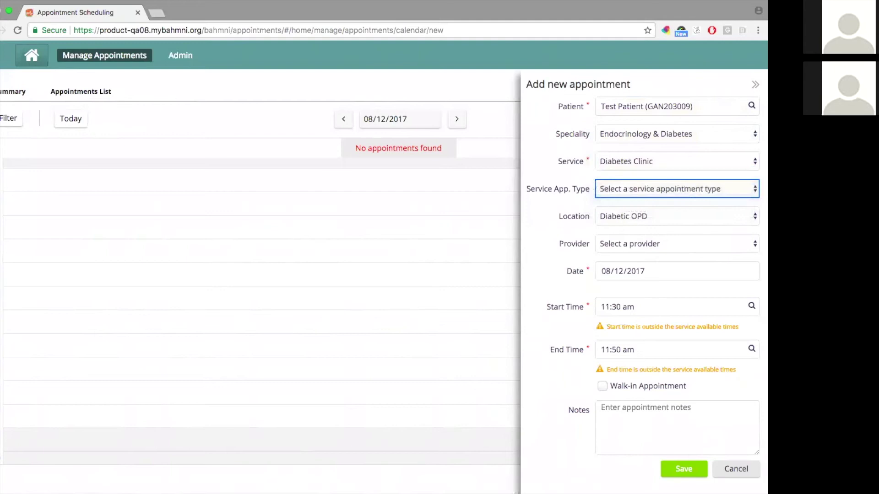
pyautogui.press('Tab')
pyautogui.press('Tab')
pyautogui.press('space')
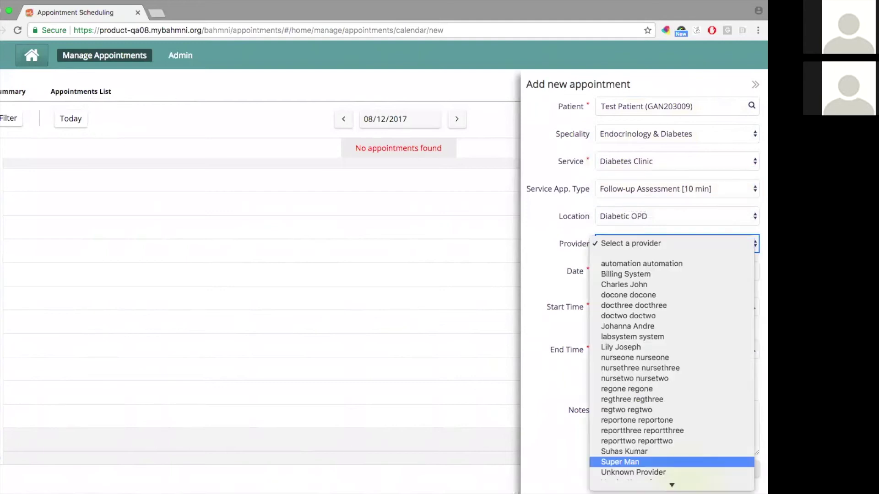
pyautogui.press('Up')
pyautogui.press('Return')
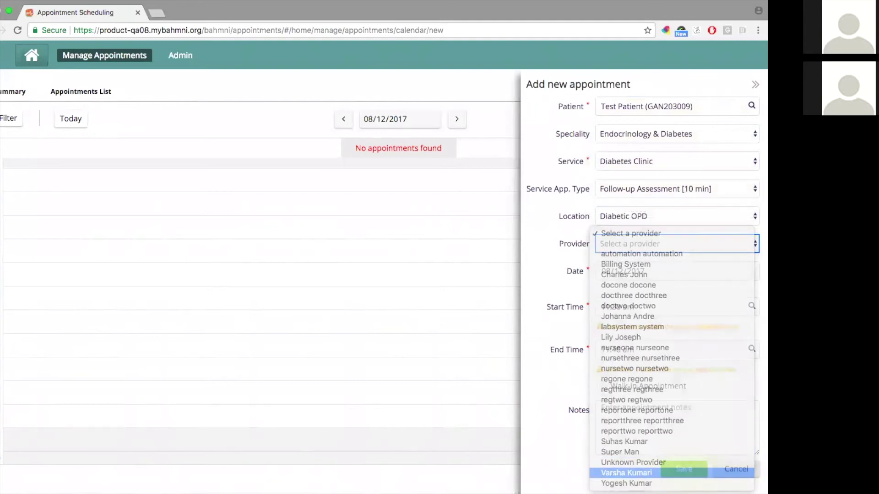
# Keep the date 08/12/2017 and set the start time to 04:10 pm
pyautogui.click(634, 307)
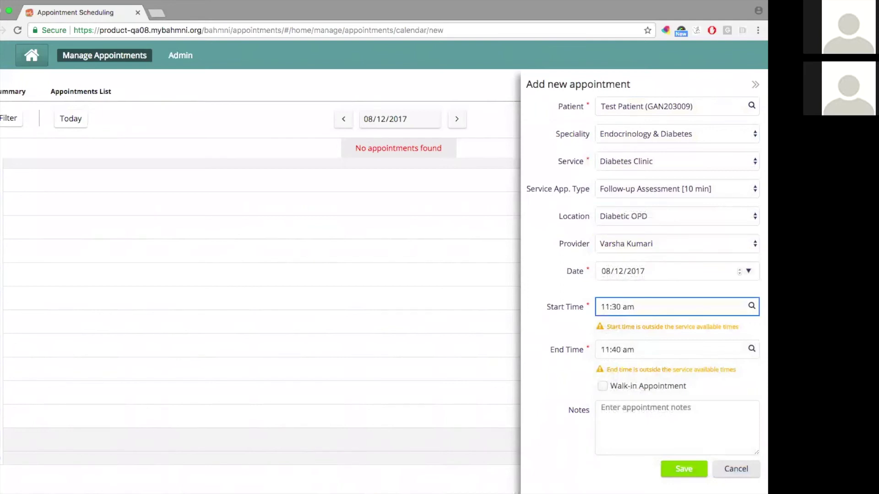
pyautogui.click(748, 271)
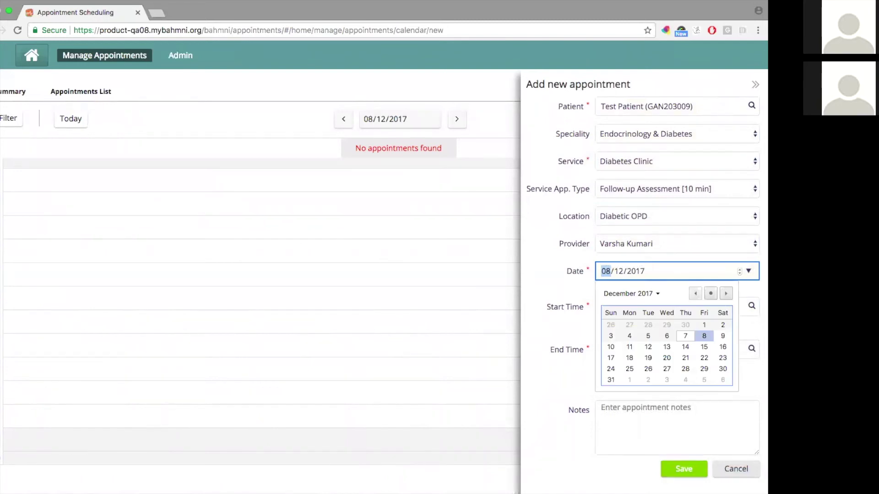
pyautogui.press('Escape')
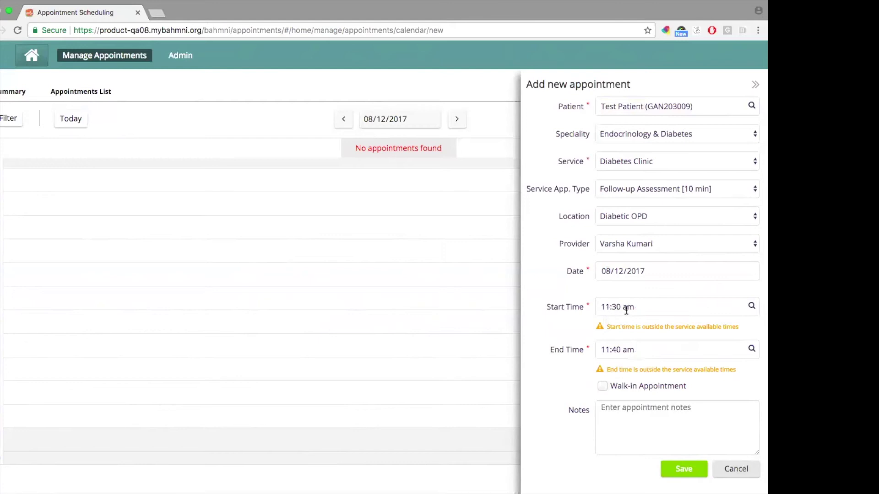
pyautogui.click(610, 308)
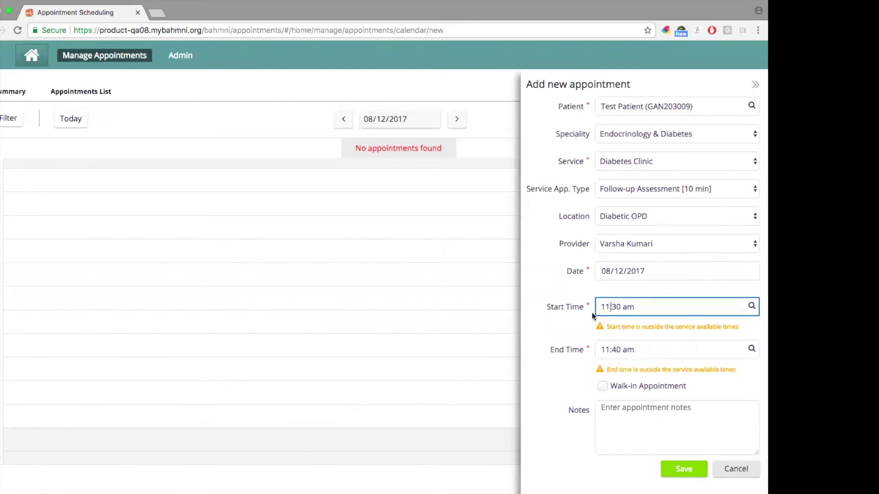
pyautogui.click(589, 312)
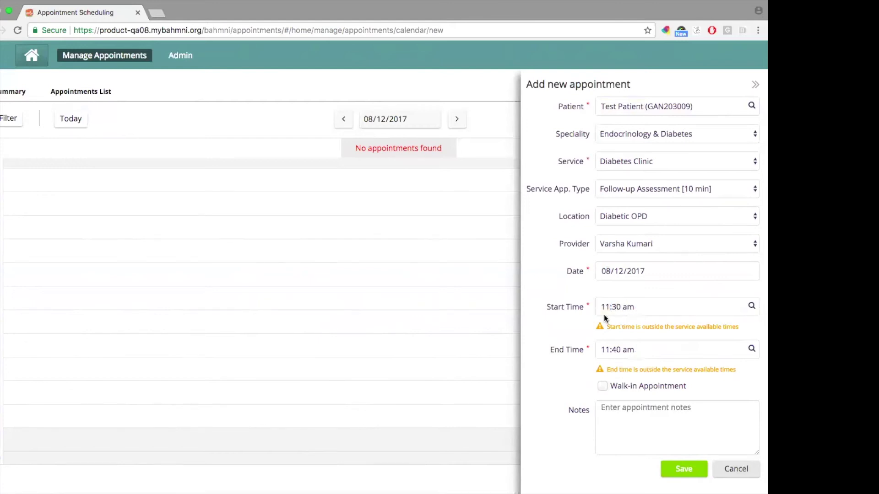
pyautogui.click(617, 302)
pyautogui.press('BackSpace')
pyautogui.press('BackSpace')
pyautogui.write('04')
pyautogui.scroll(-1, 628, 377)
pyautogui.click(627, 385)
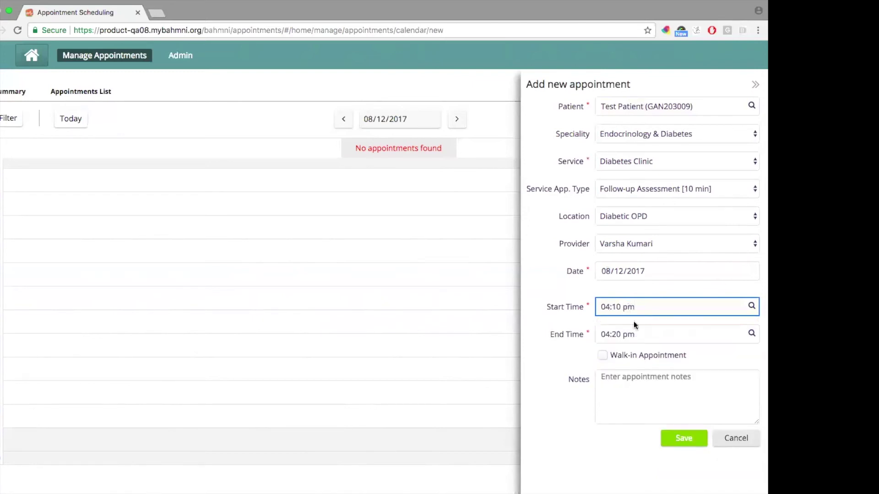
pyautogui.click(546, 349)
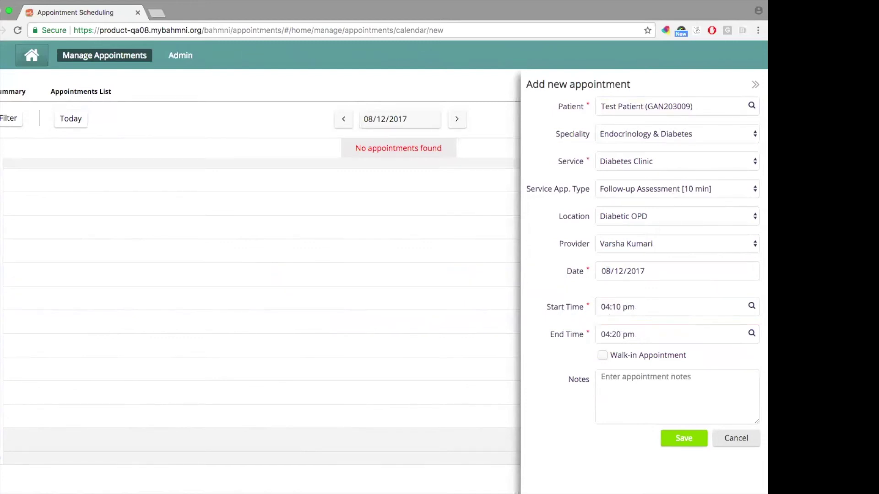
# Save the 04:10 pm appointment and start a 4 pm booking for the test patient
pyautogui.click(670, 430)
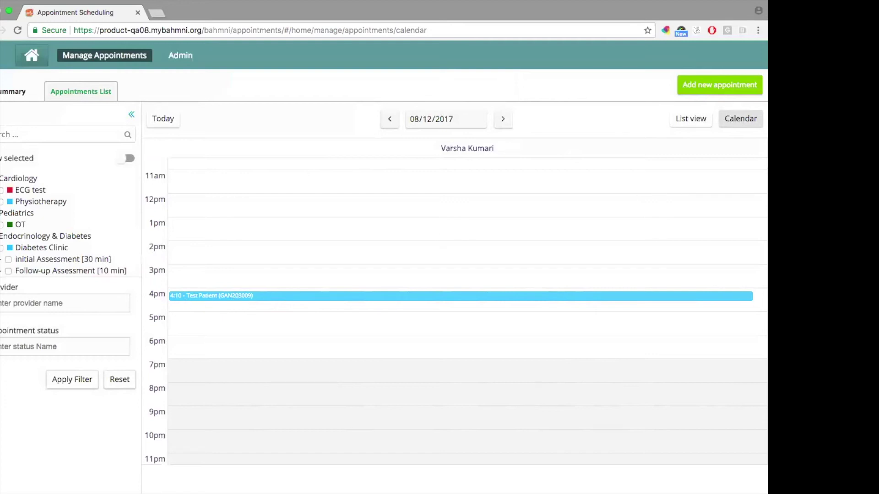
pyautogui.click(458, 290)
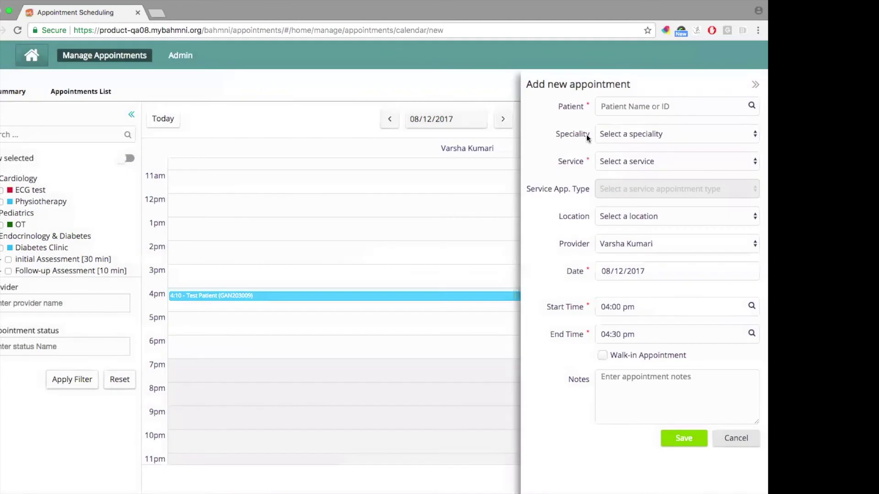
pyautogui.click(639, 106)
pyautogui.write('test')
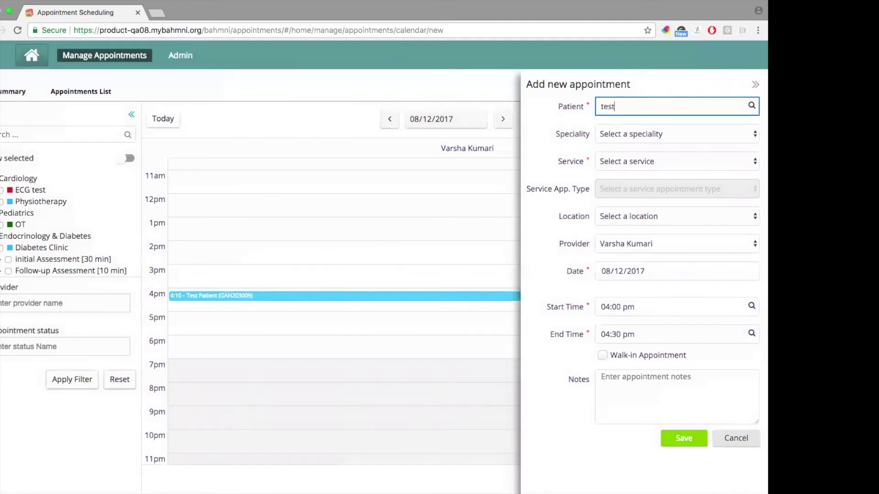
pyautogui.click(665, 140)
# Choose Cardiology, ECG test, OPD-1 and another provider, then save, raising a double-booking warning
pyautogui.click(652, 136)
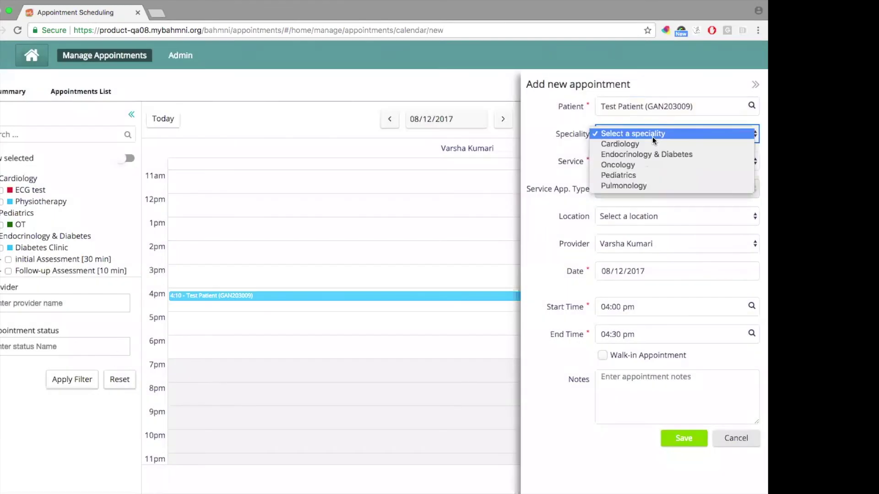
pyautogui.click(652, 143)
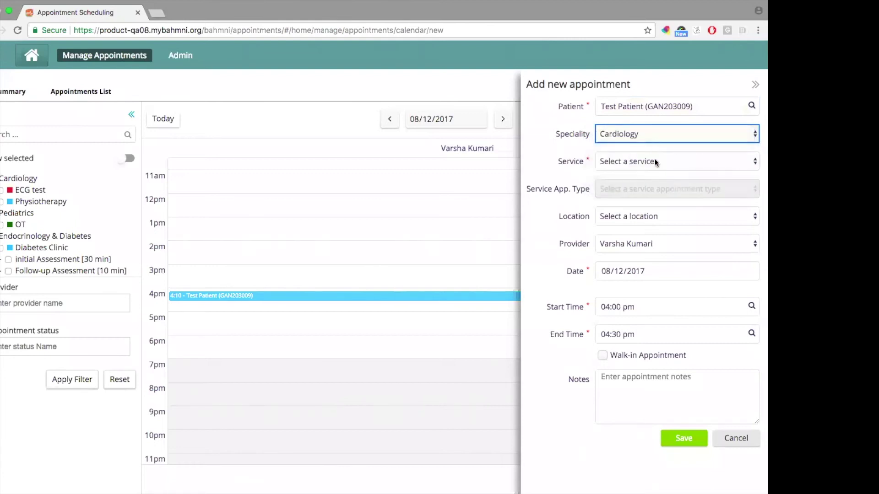
pyautogui.click(653, 166)
pyautogui.click(653, 170)
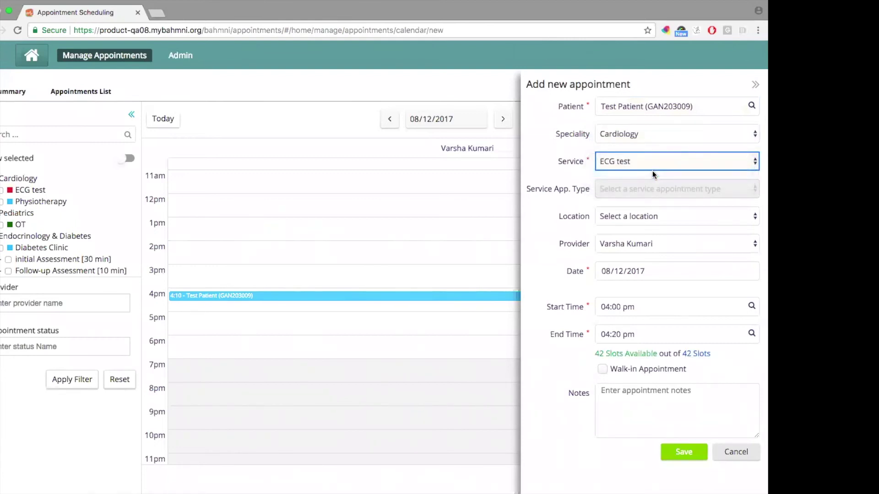
pyautogui.click(645, 213)
pyautogui.click(641, 246)
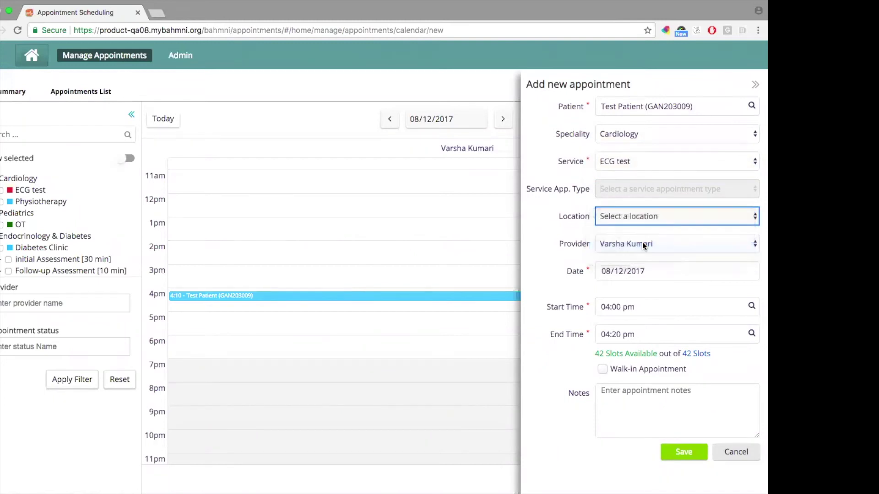
pyautogui.click(646, 246)
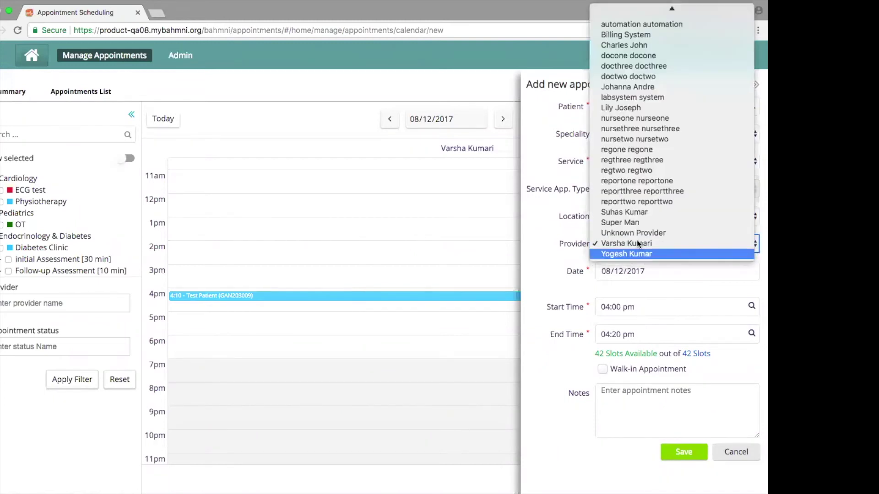
pyautogui.click(639, 252)
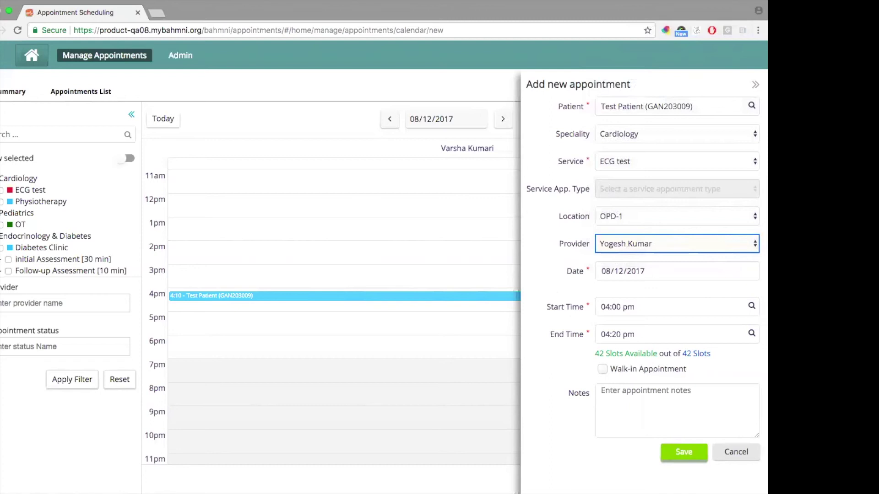
pyautogui.click(683, 452)
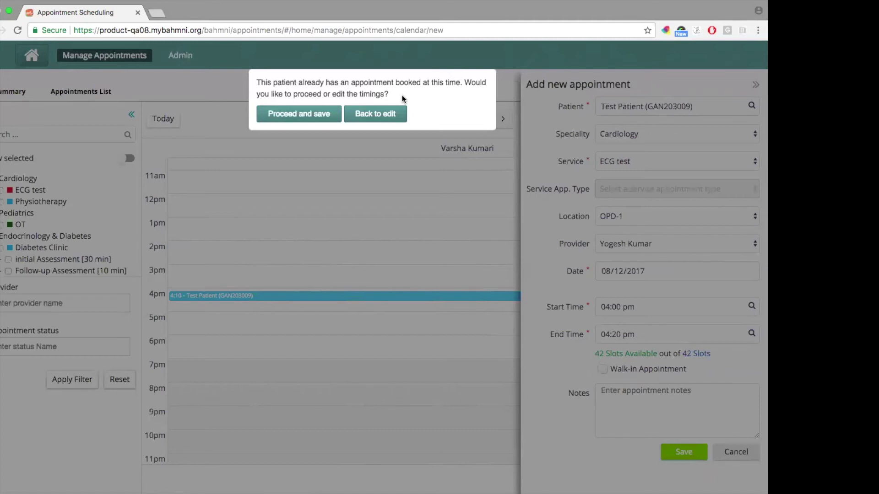
# Go back and move the ECG test start from 04:00 pm to 05:00 pm, ending 05:20 pm
pyautogui.click(388, 119)
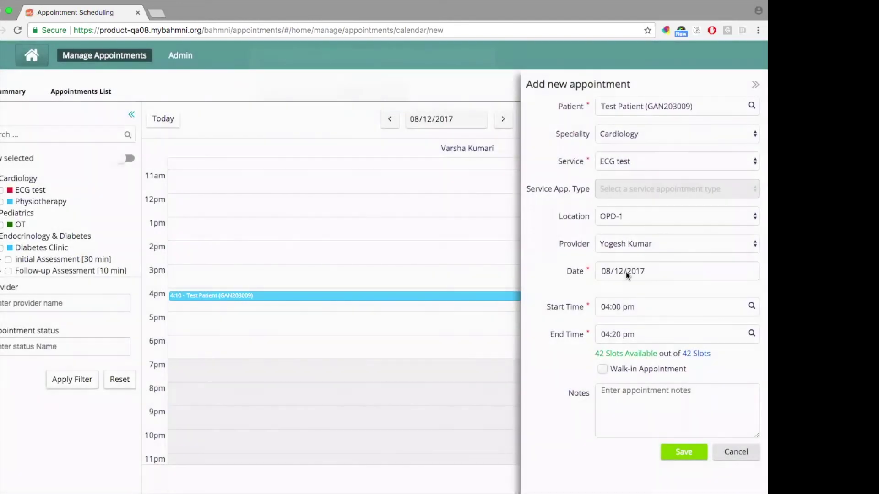
pyautogui.click(606, 306)
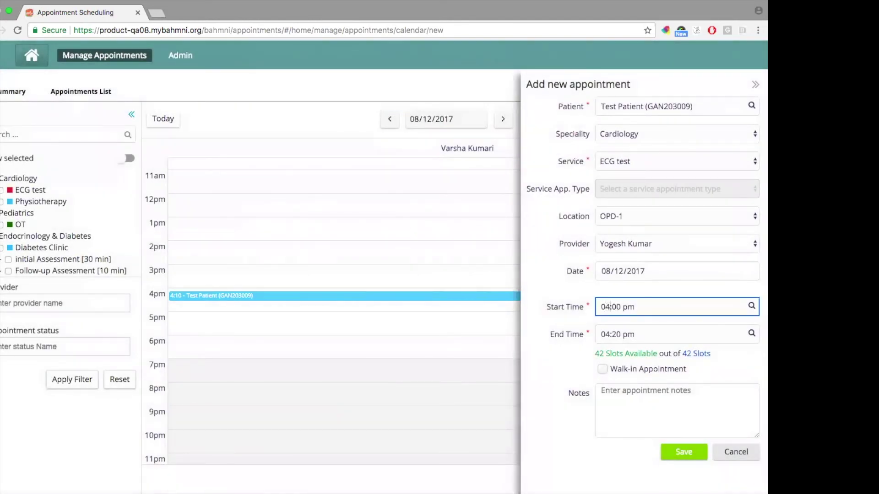
pyautogui.press('BackSpace')
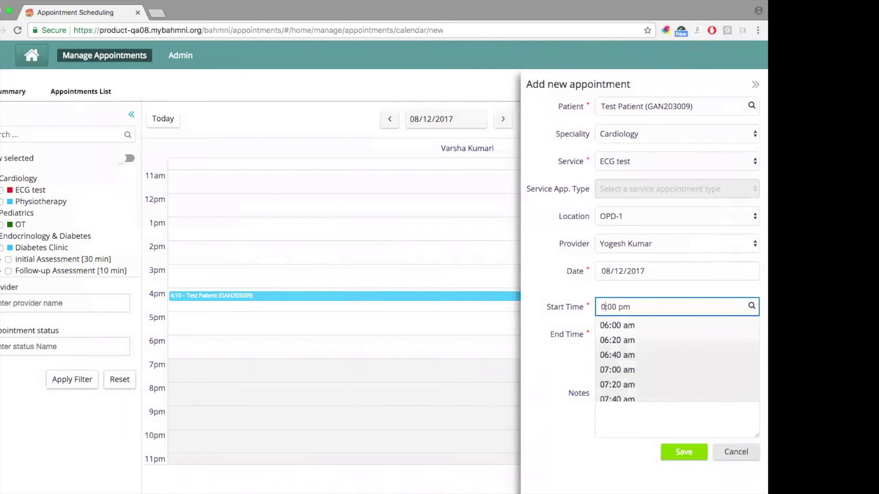
pyautogui.write('5')
pyautogui.click(639, 323)
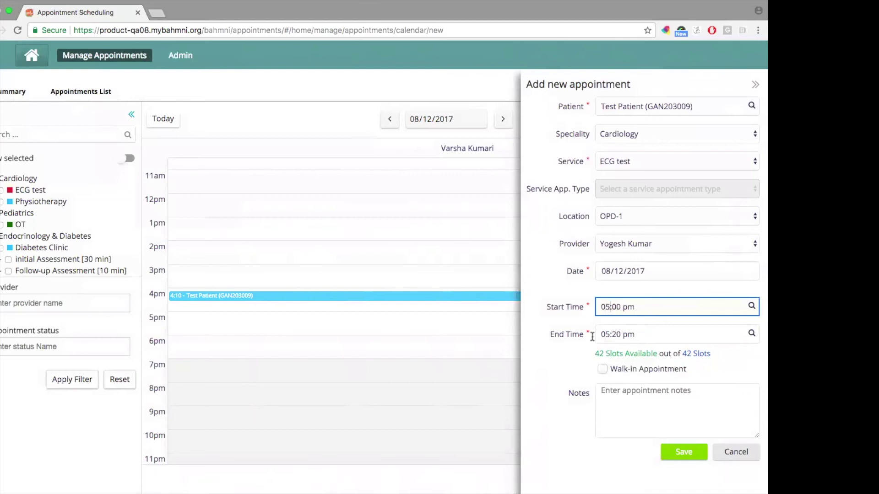
pyautogui.click(583, 371)
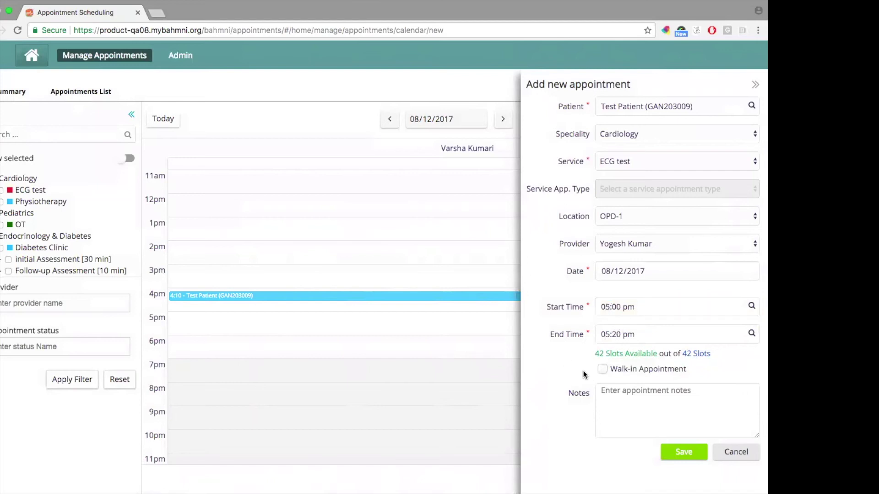
pyautogui.tripleClick(639, 355)
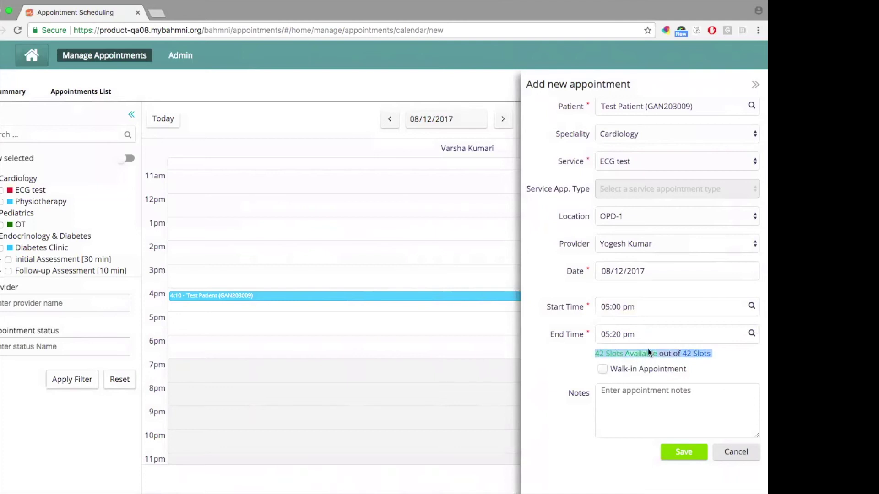
pyautogui.click(639, 355)
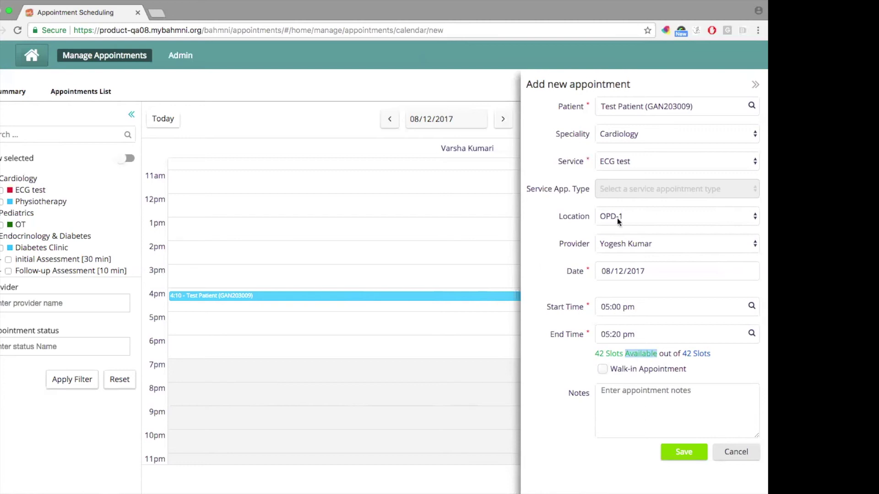
# Save the 05:00 pm ECG test and check in the 4:10 pm Diabetes Clinic appointment
pyautogui.click(684, 452)
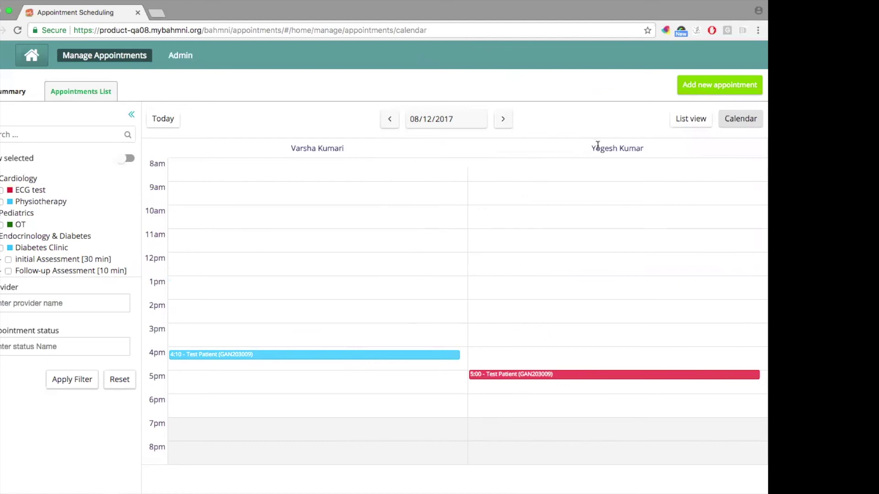
pyautogui.click(453, 355)
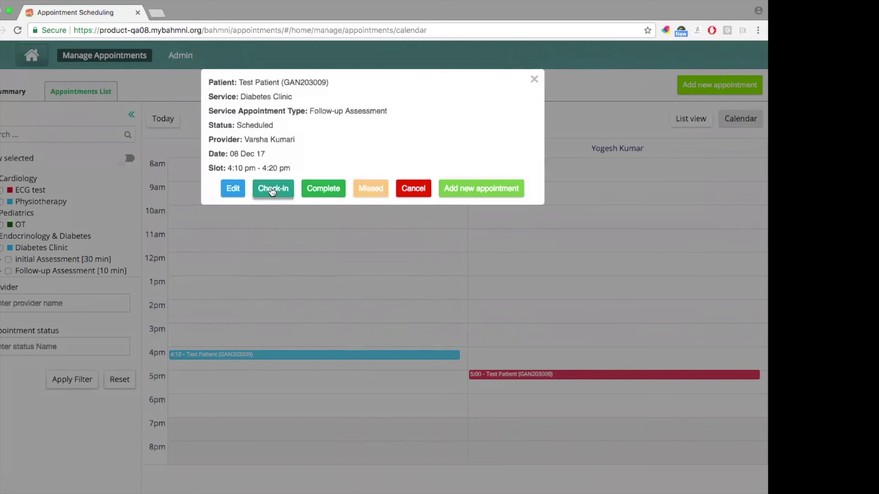
pyautogui.click(272, 190)
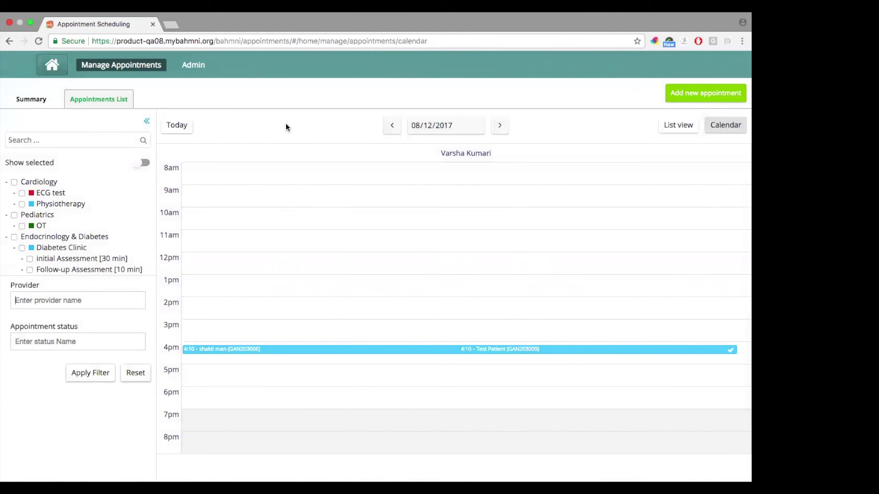
# Switch the 08/12/2017 appointments to List view and reopen the filter panel
pyautogui.click(146, 120)
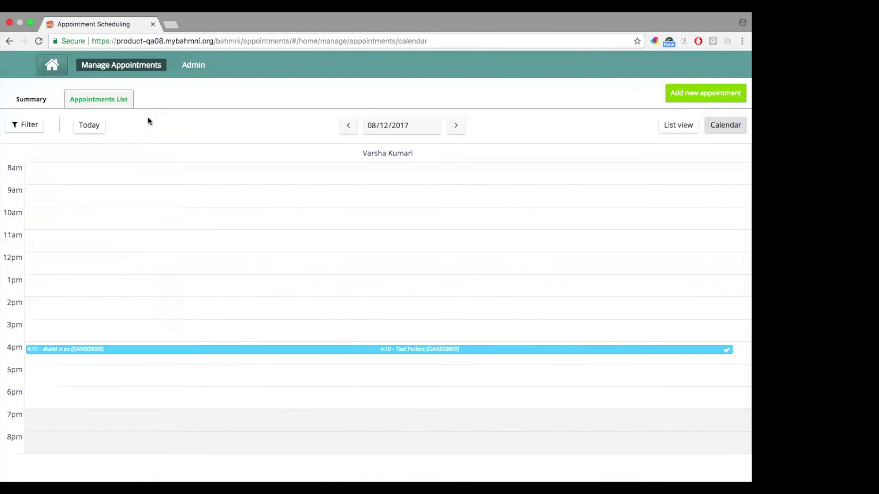
pyautogui.click(659, 135)
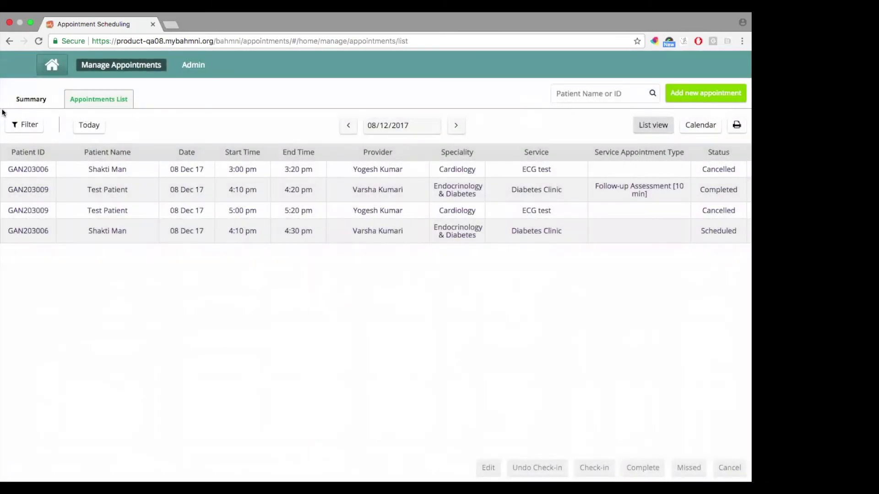
pyautogui.click(40, 127)
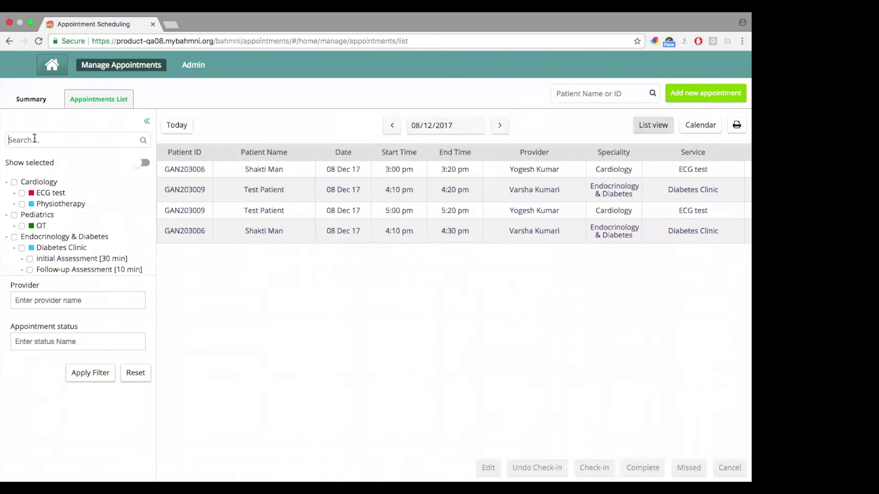
pyautogui.doubleClick(36, 286)
pyautogui.click(41, 300)
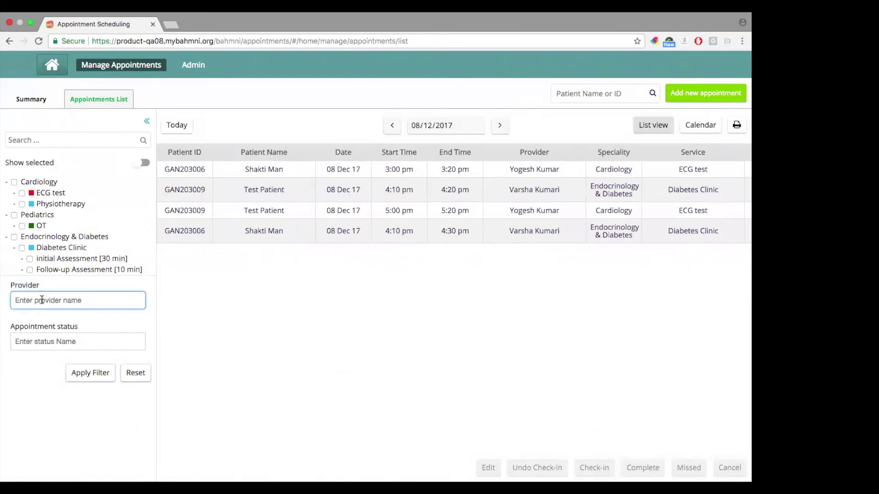
pyautogui.doubleClick(35, 328)
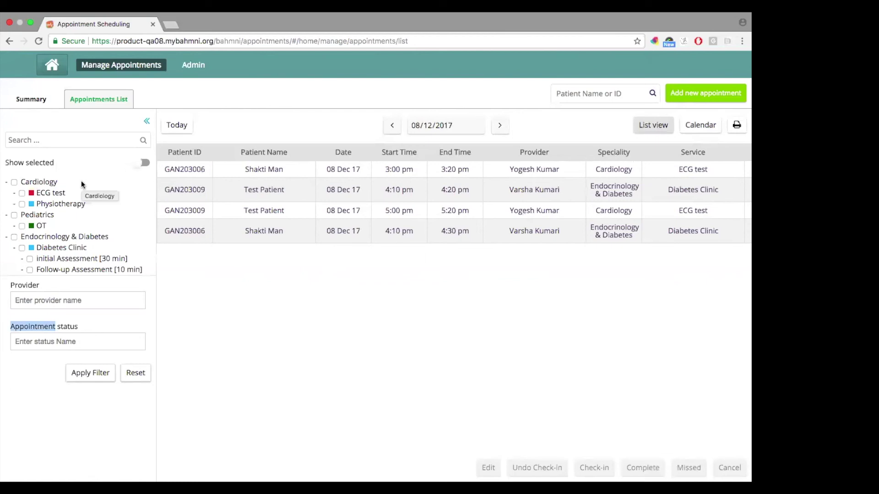
pyautogui.click(73, 141)
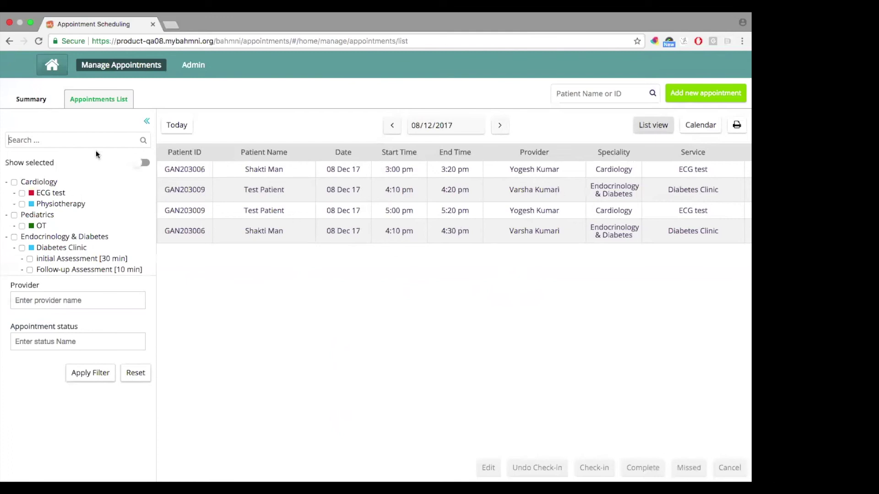
pyautogui.click(62, 142)
pyautogui.write('cardio')
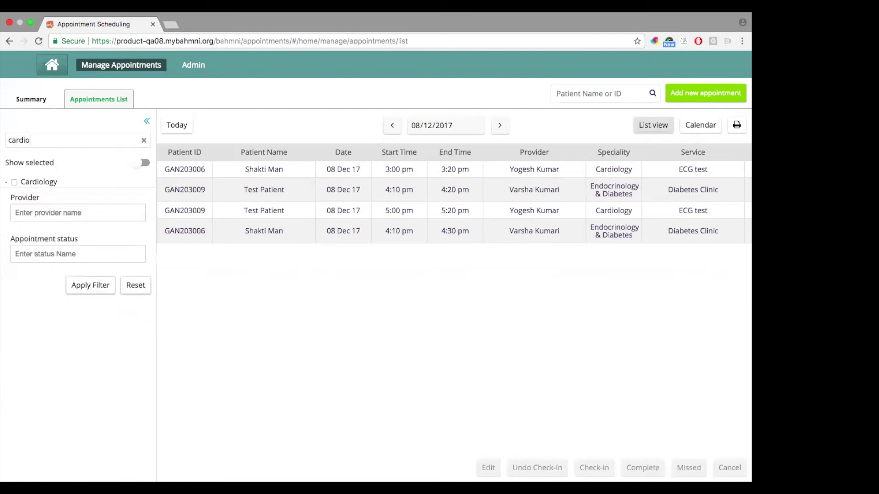
pyautogui.click(14, 183)
pyautogui.click(101, 288)
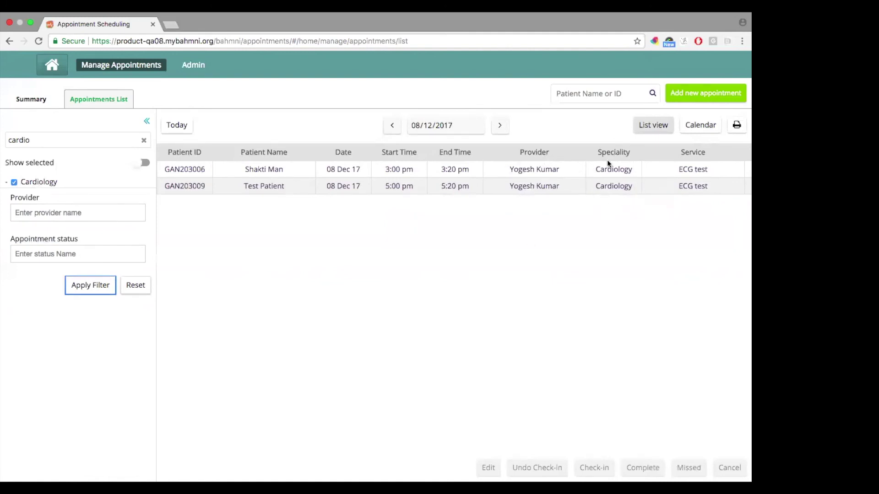
pyautogui.doubleClick(37, 136)
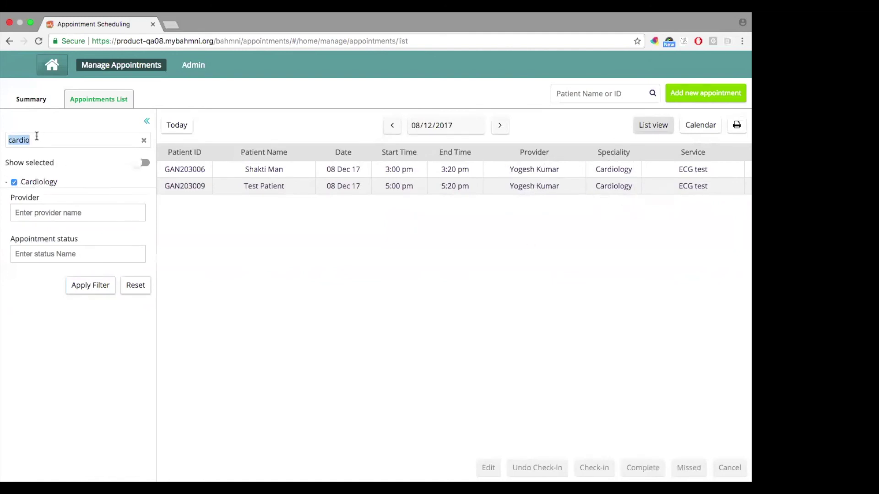
pyautogui.click(135, 285)
pyautogui.click(78, 138)
pyautogui.write('diabete')
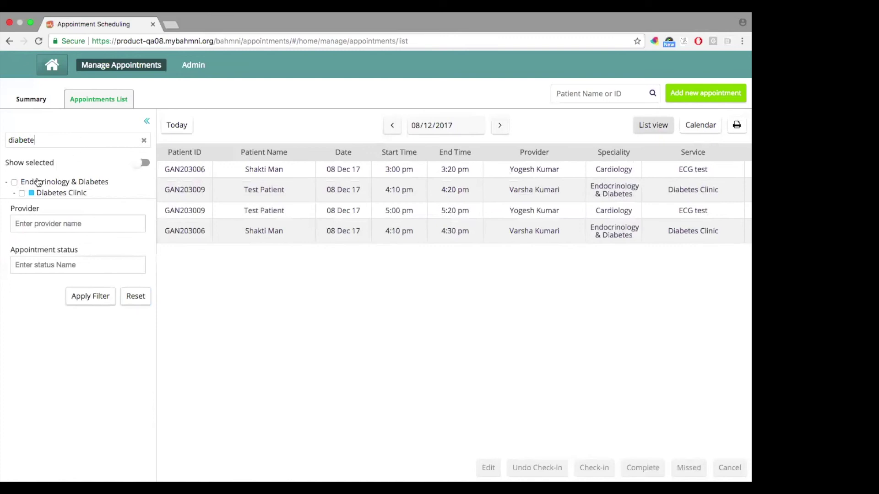
pyautogui.click(21, 194)
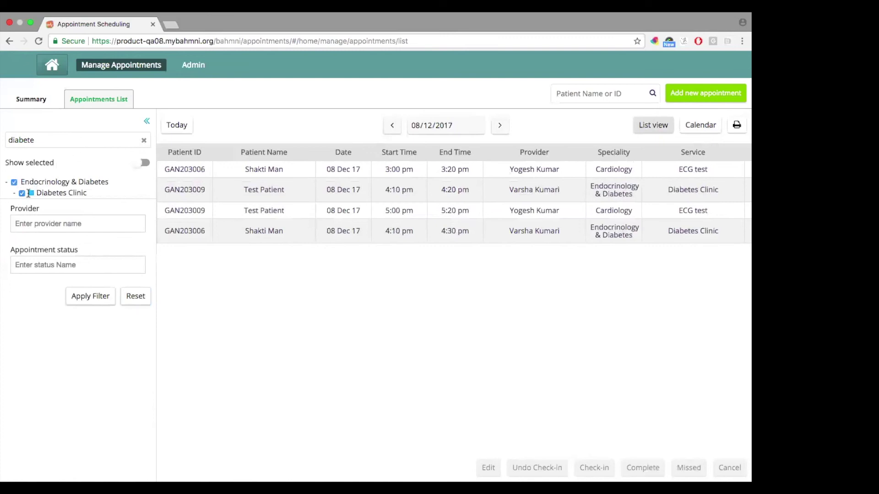
pyautogui.click(96, 300)
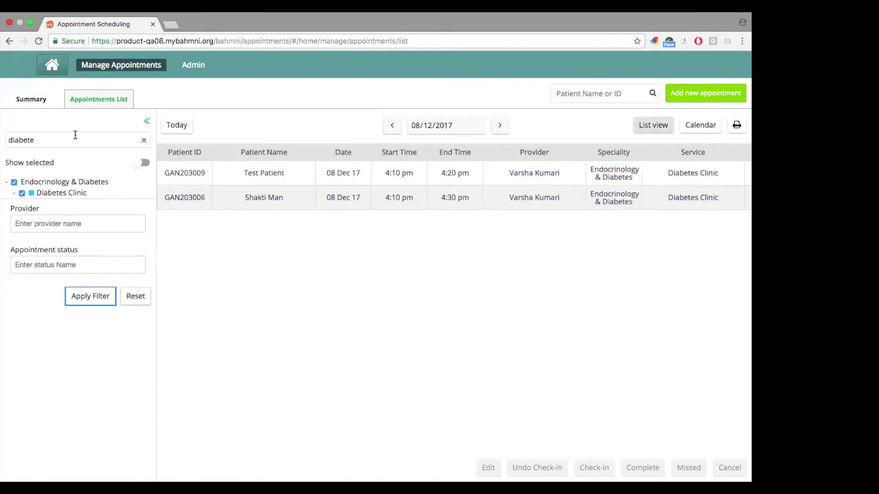
pyautogui.click(50, 136)
pyautogui.doubleClick(26, 137)
pyautogui.press('BackSpace')
pyautogui.write('initi')
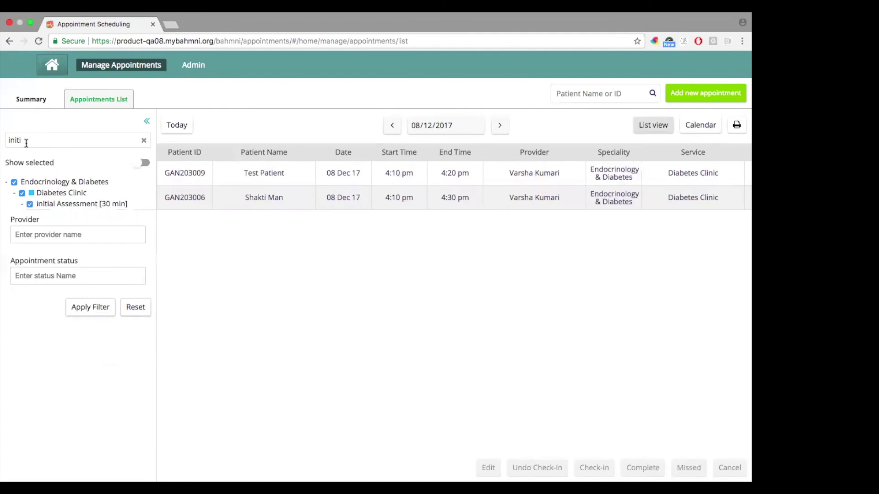
pyautogui.click(93, 307)
pyautogui.click(136, 307)
pyautogui.click(36, 299)
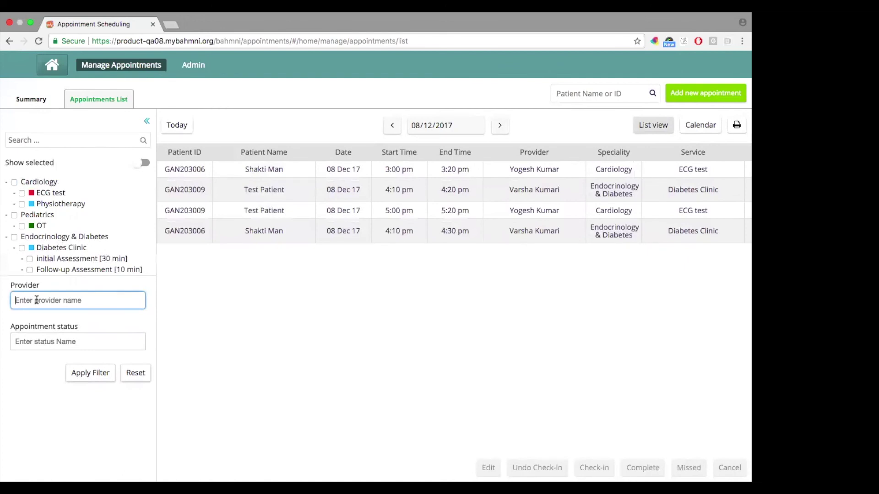
# Filter the list by a searched provider, then remove it and reset the filters
pyautogui.write('yogesh')
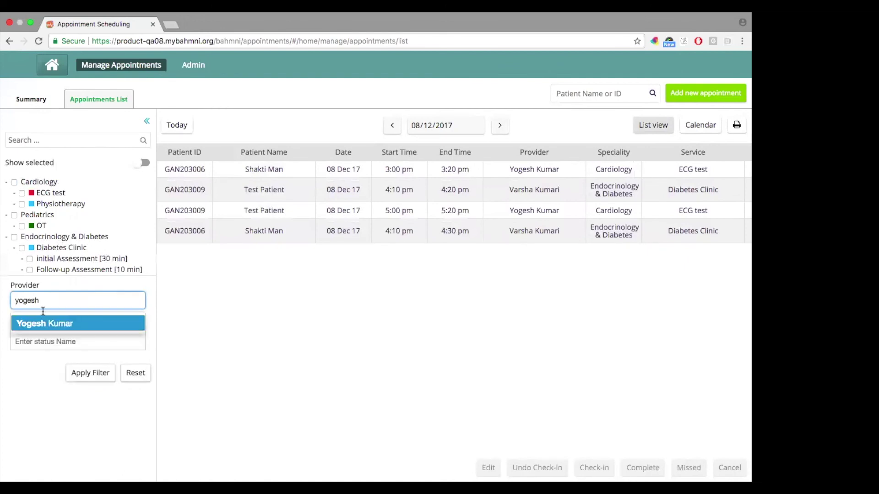
pyautogui.click(51, 323)
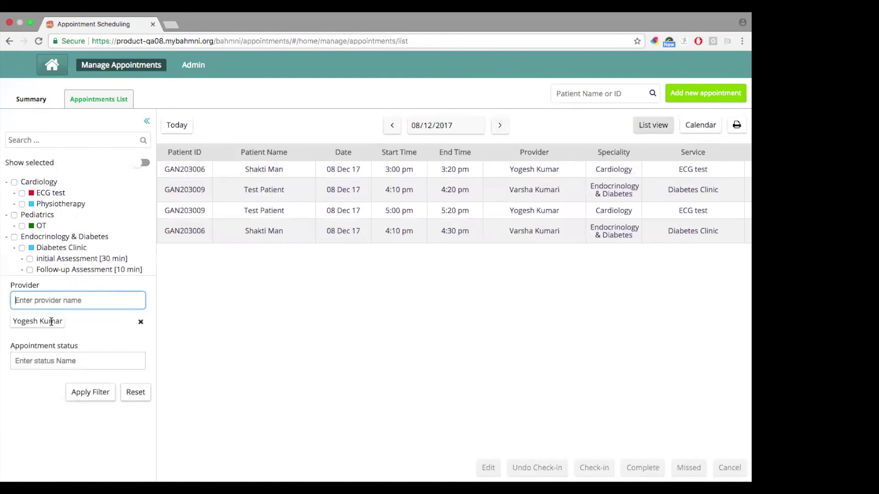
pyautogui.click(101, 390)
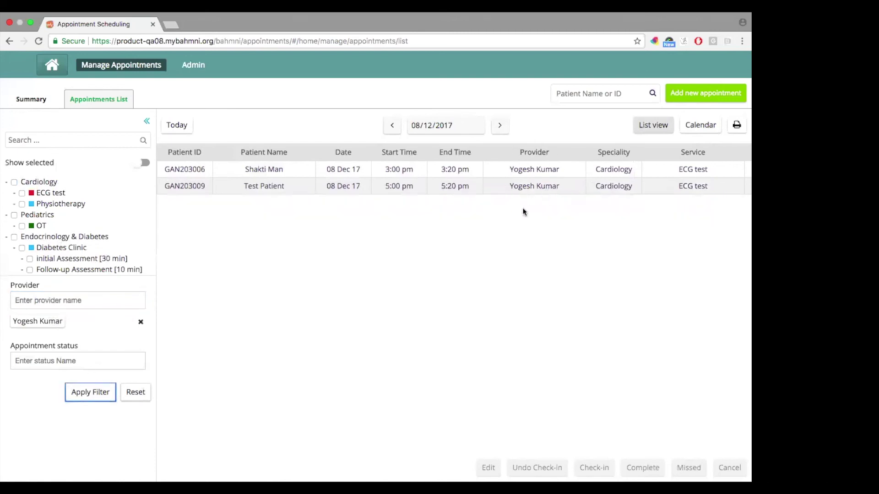
pyautogui.click(140, 321)
pyautogui.click(115, 338)
pyautogui.click(136, 373)
# Filter the appointment status to Completed and apply it
pyautogui.click(100, 338)
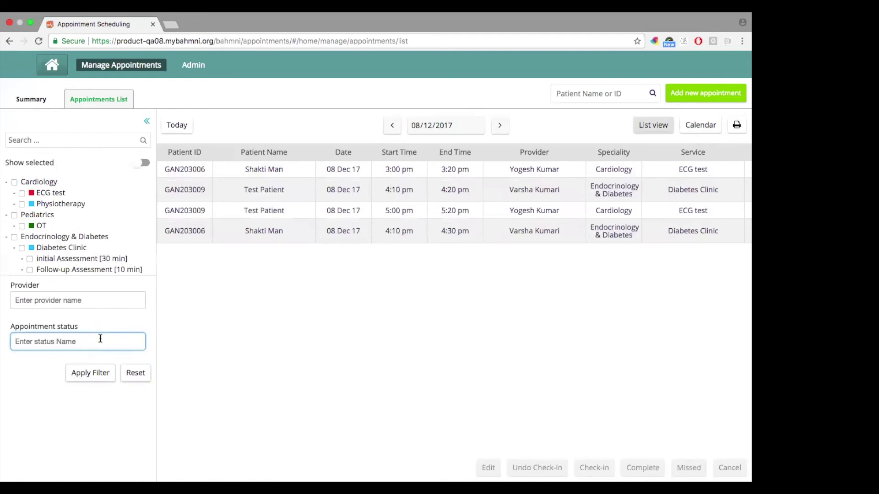
pyautogui.write('com')
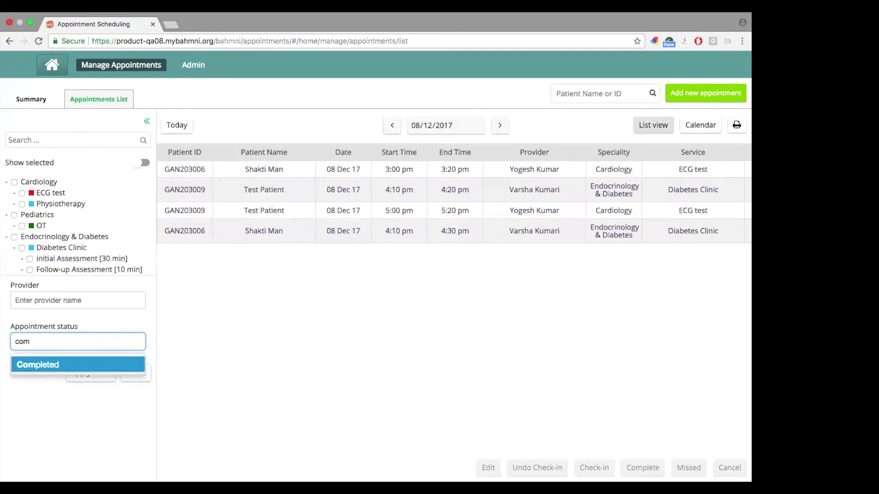
pyautogui.click(100, 364)
pyautogui.click(103, 392)
pyautogui.hscroll(10, 424, 179)
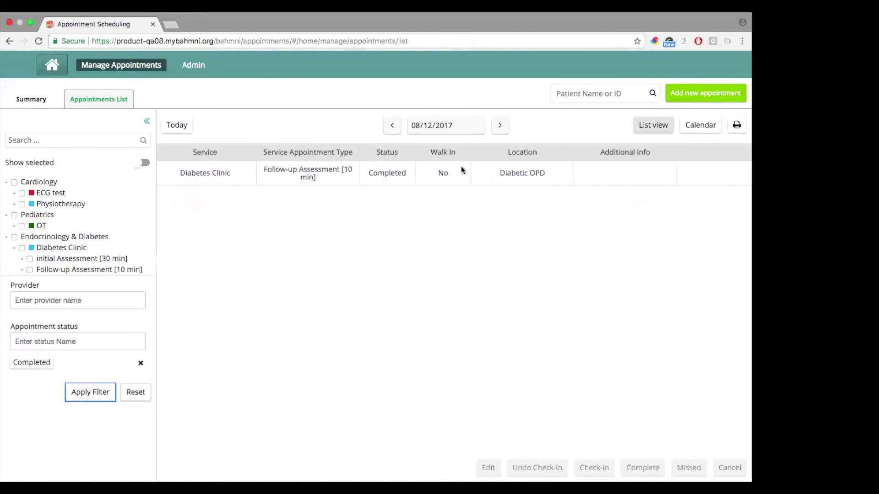
pyautogui.hscroll(-10, 373, 172)
pyautogui.click(49, 300)
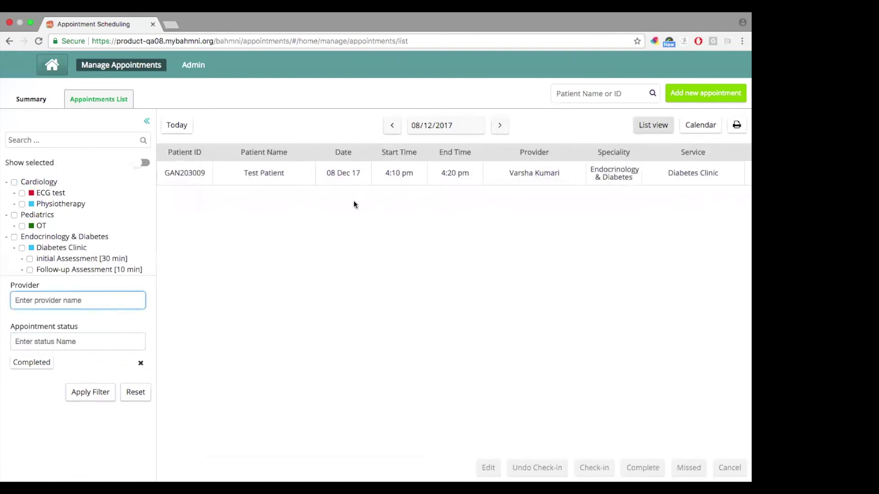
# From Calendar view, reset and reapply the filters, then return to List view
pyautogui.click(700, 125)
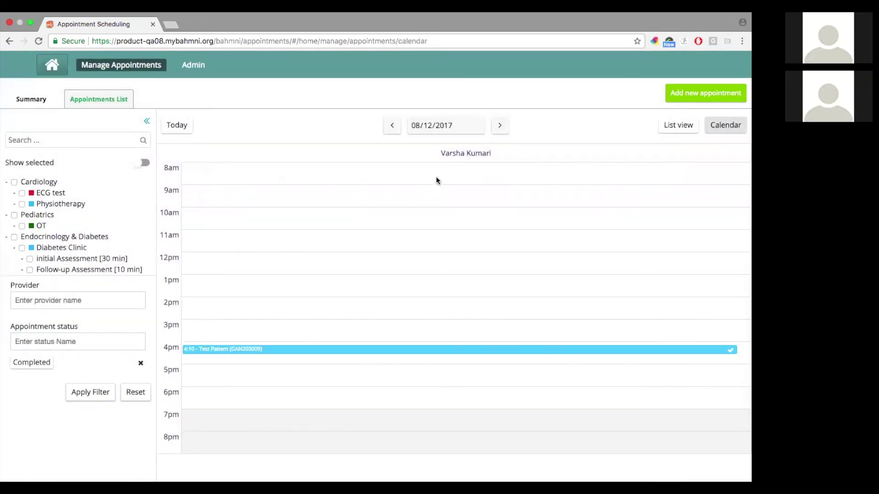
pyautogui.scroll(-3, 435, 178)
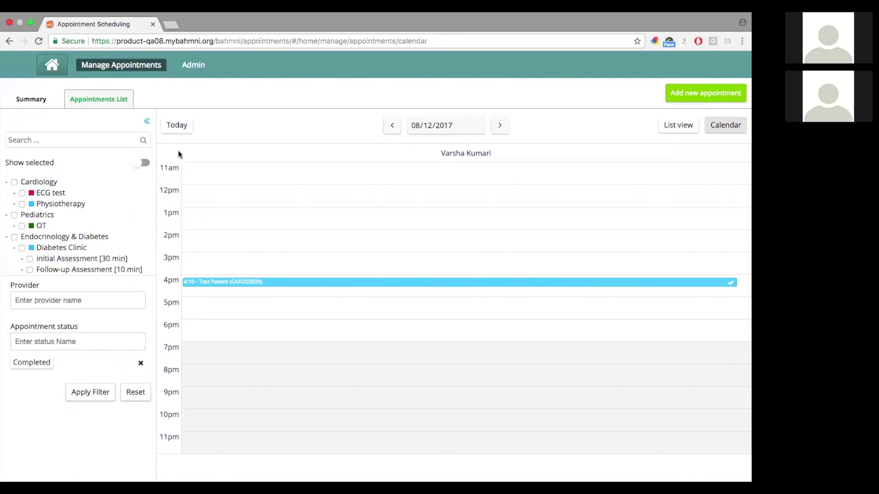
pyautogui.click(147, 121)
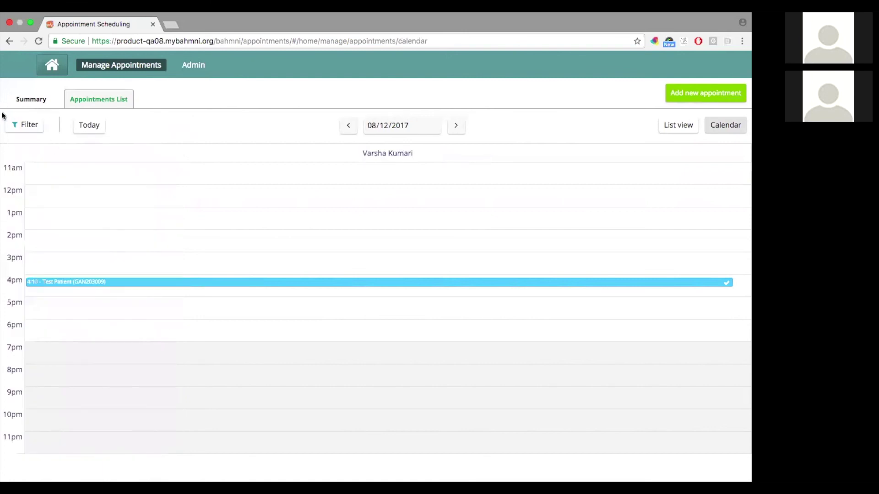
pyautogui.click(25, 125)
pyautogui.click(136, 373)
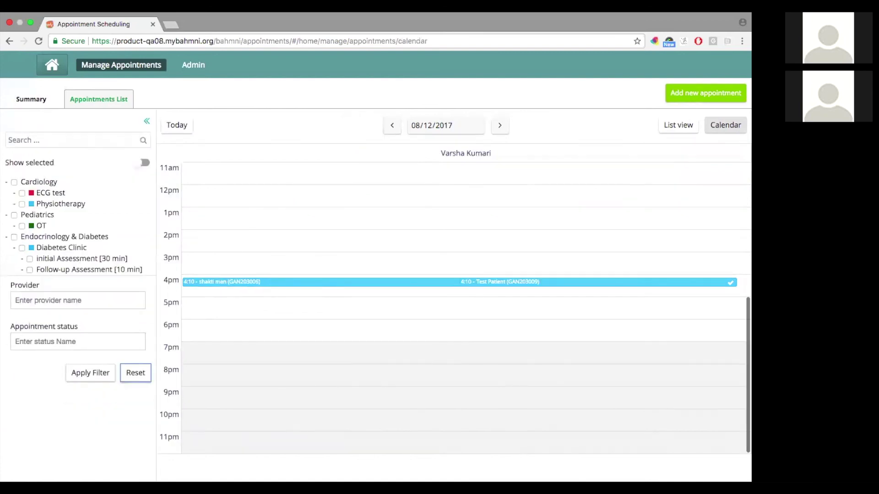
pyautogui.click(90, 372)
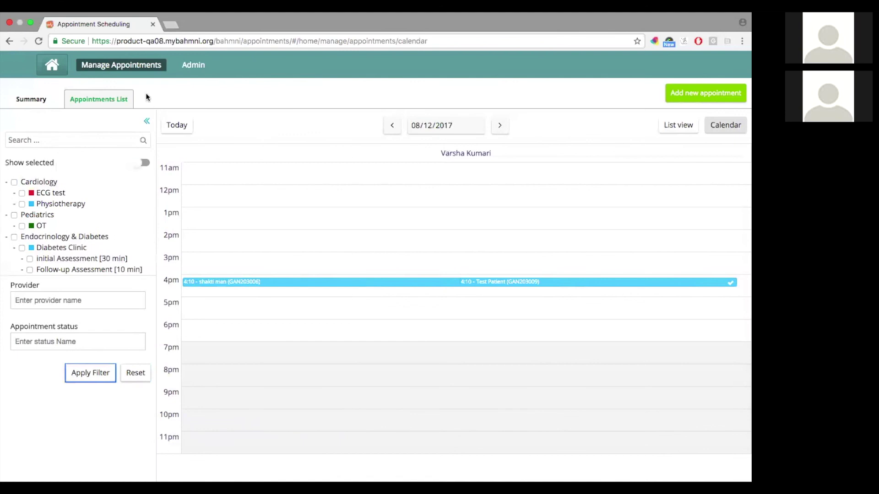
pyautogui.click(147, 123)
pyautogui.click(676, 124)
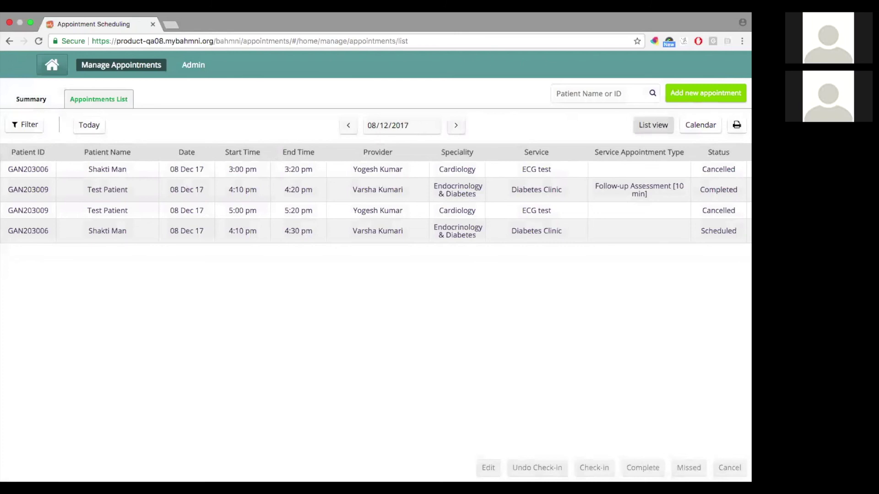
# Search 'test' to list only Test Patient's appointments and select the 08 Dec 4:10 pm row
pyautogui.press('Return')
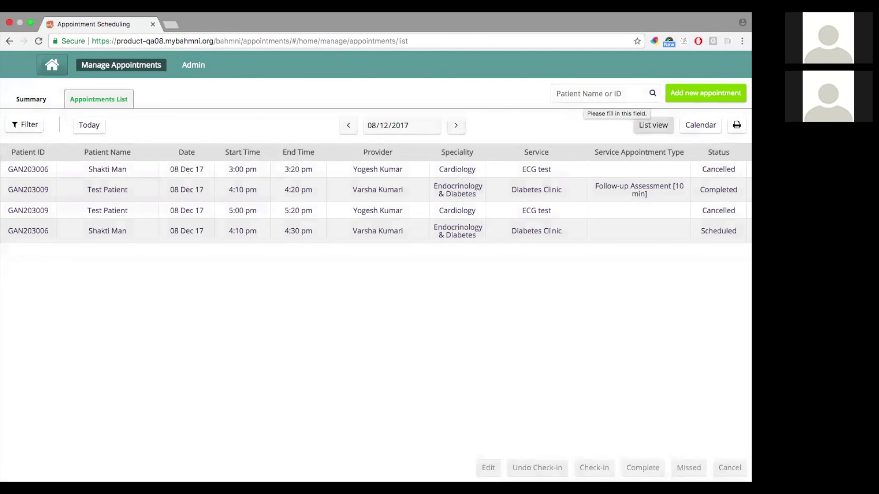
pyautogui.click(595, 93)
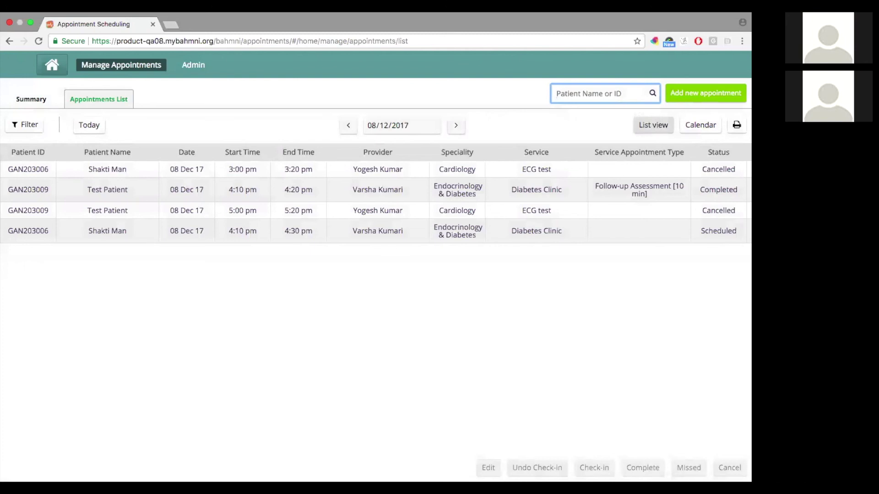
pyautogui.write('test')
pyautogui.press('Down')
pyautogui.press('Down')
pyautogui.press('Return')
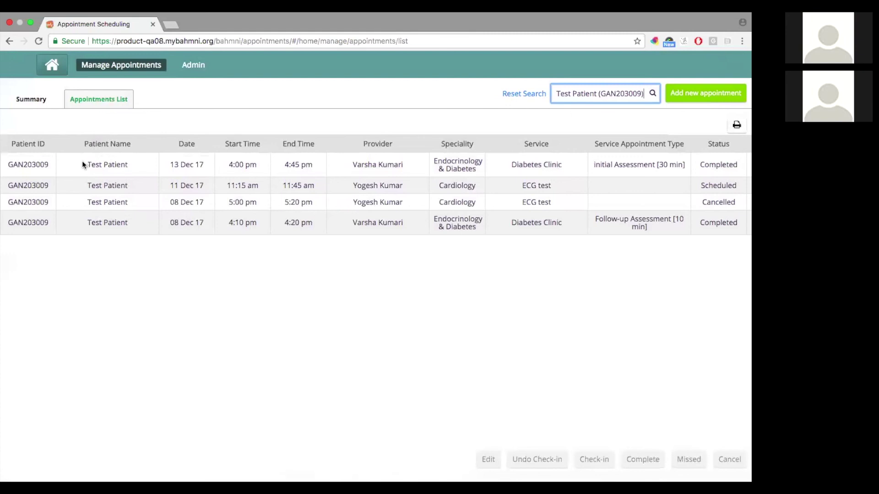
pyautogui.moveTo(86, 163); pyautogui.dragTo(133, 230)
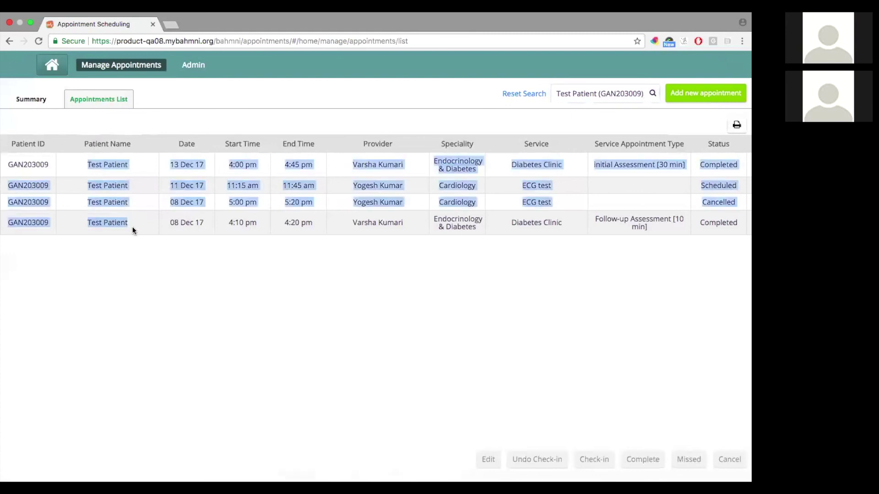
pyautogui.click(233, 232)
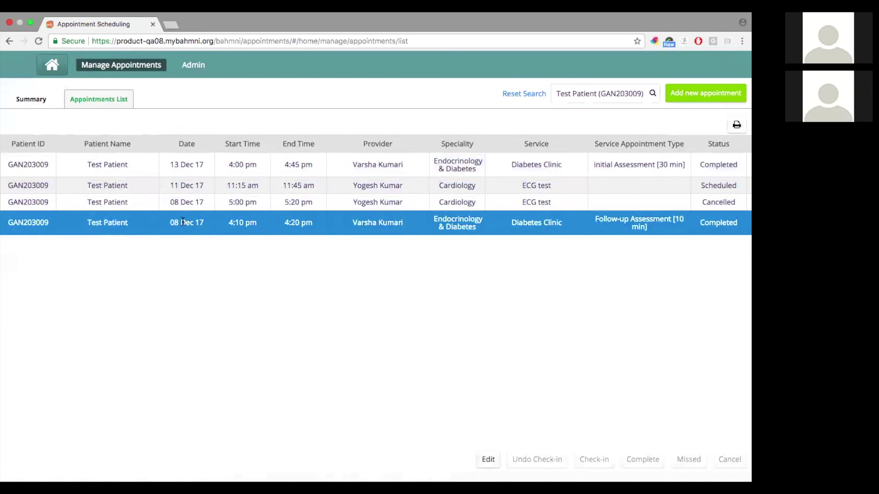
# Check in the scheduled 11 Dec 11:15 am ECG test, then reset the patient search
pyautogui.hscroll(2, 356, 201)
pyautogui.hscroll(6, 356, 202)
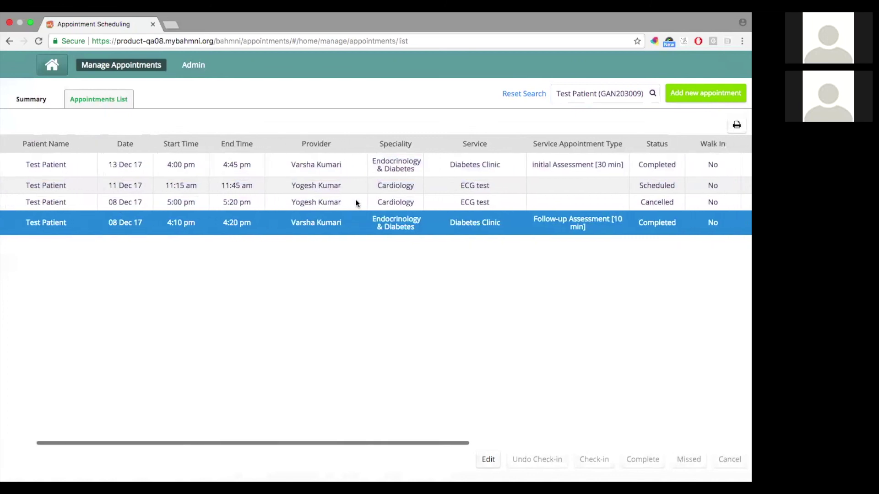
pyautogui.hscroll(1, 357, 204)
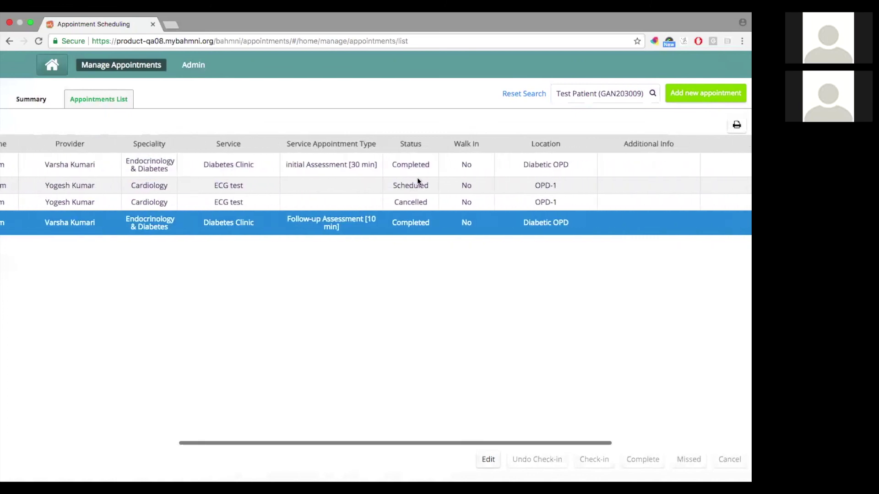
pyautogui.hscroll(-7, 398, 165)
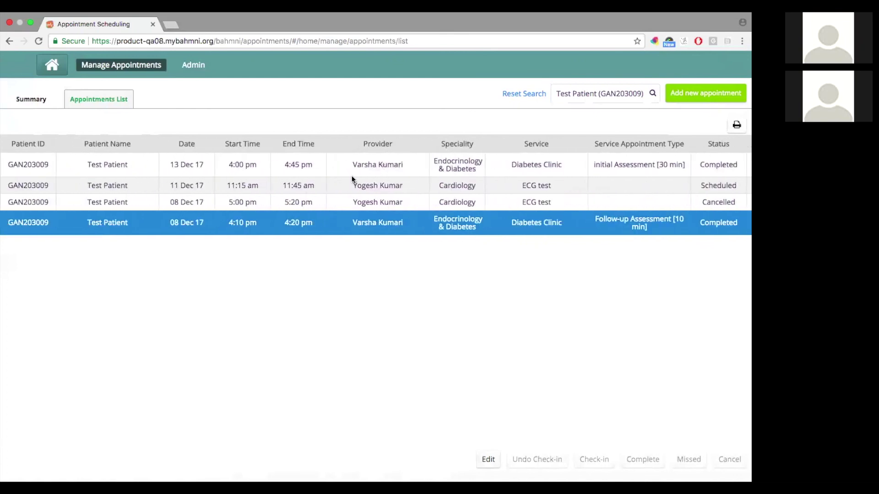
pyautogui.click(350, 185)
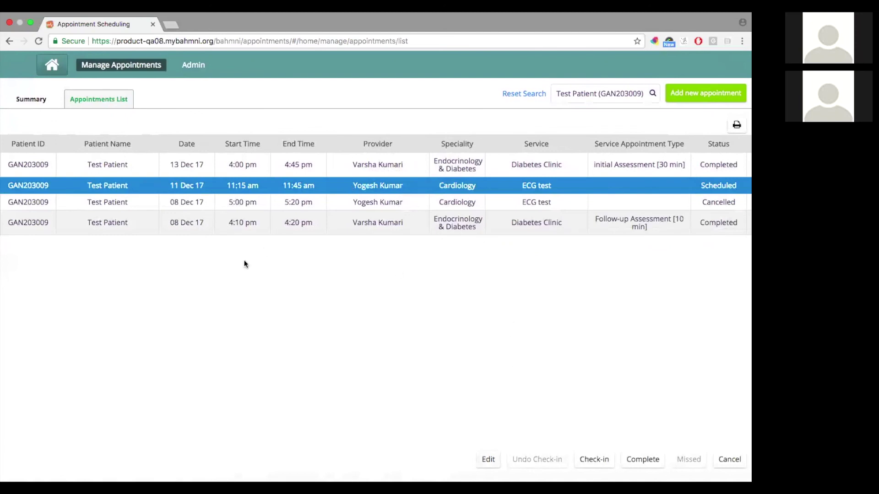
pyautogui.click(402, 205)
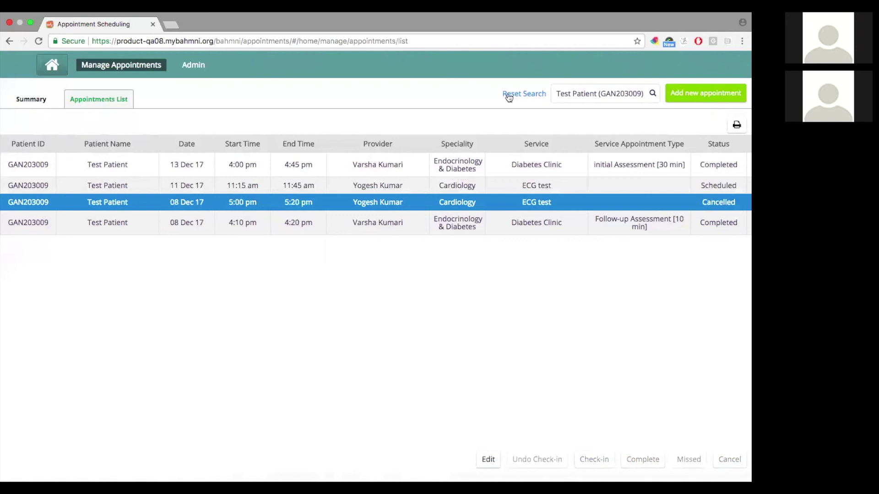
pyautogui.click(377, 186)
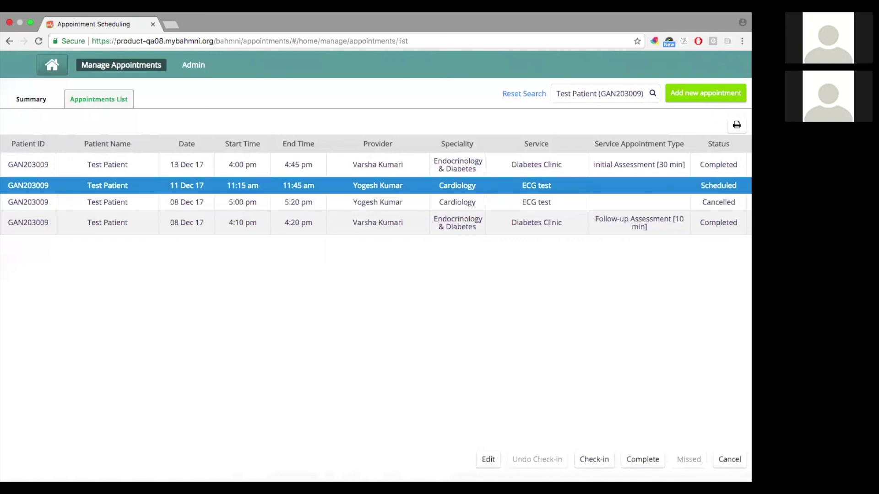
pyautogui.click(594, 459)
pyautogui.click(237, 132)
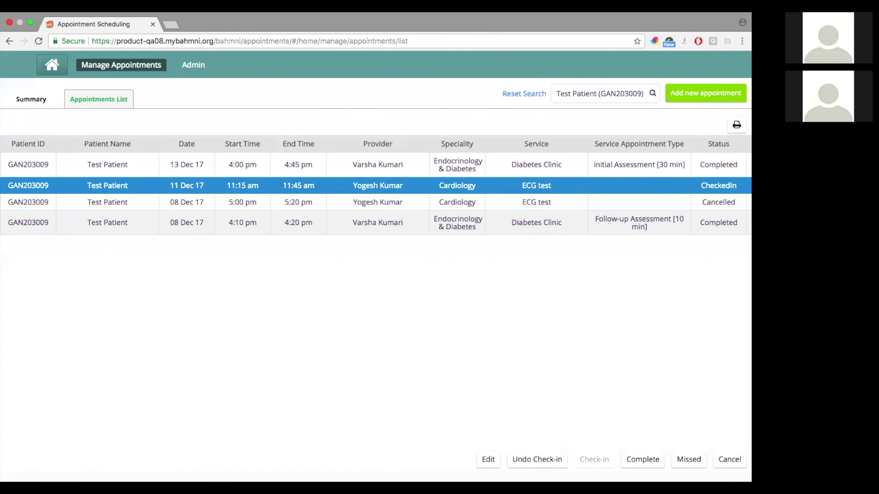
pyautogui.click(524, 93)
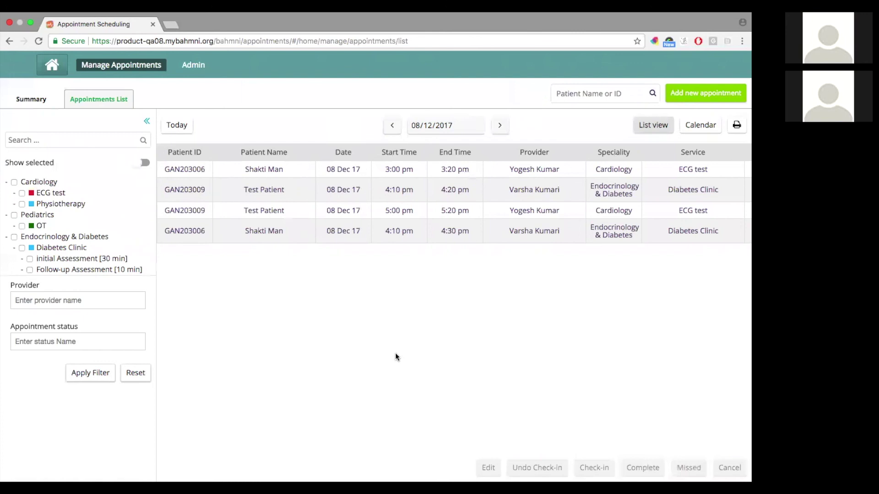
# Search 'test' to list the test patient's four appointments, including the CheckedIn 11 Dec ECG test, and print them
pyautogui.click(595, 94)
pyautogui.write('test')
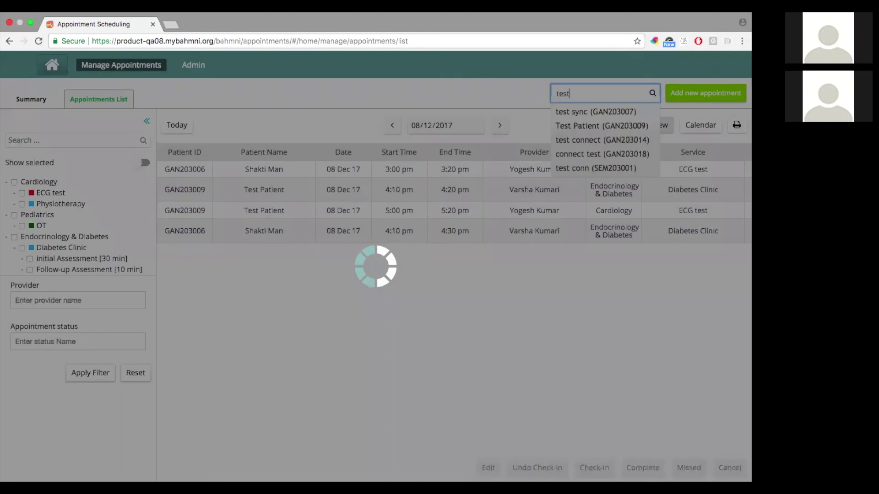
pyautogui.press('Down')
pyautogui.press('Down')
pyautogui.press('Return')
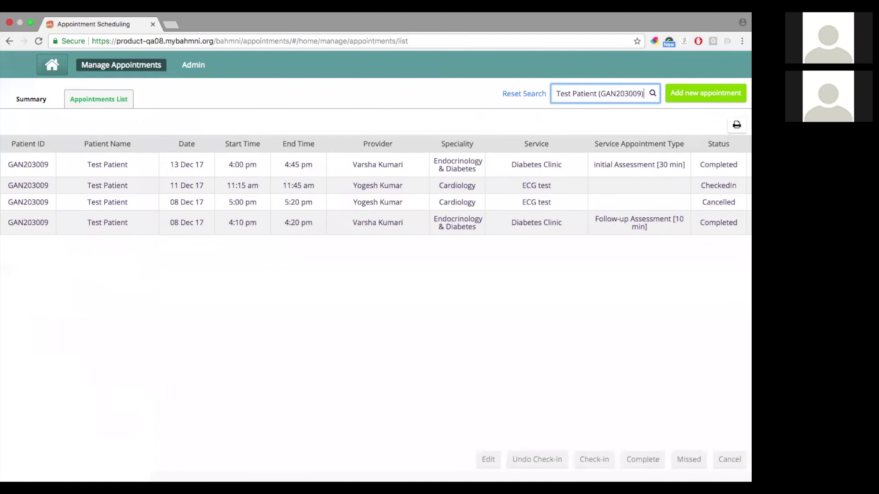
pyautogui.click(737, 125)
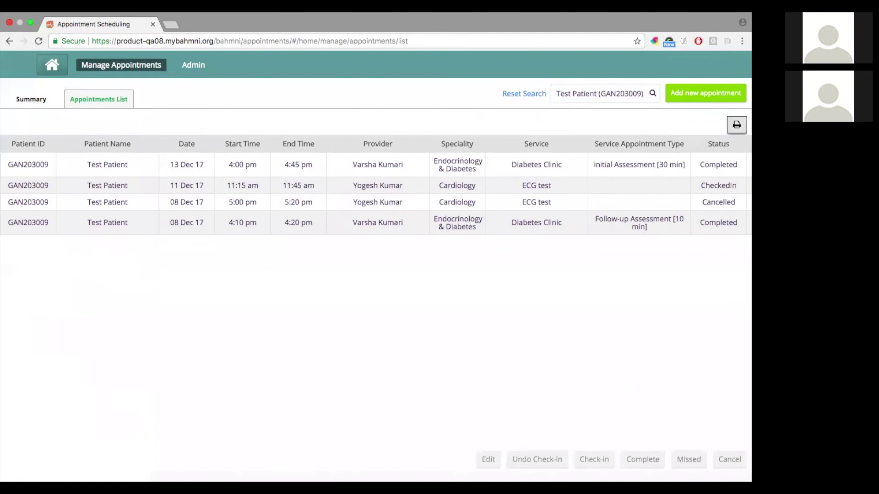